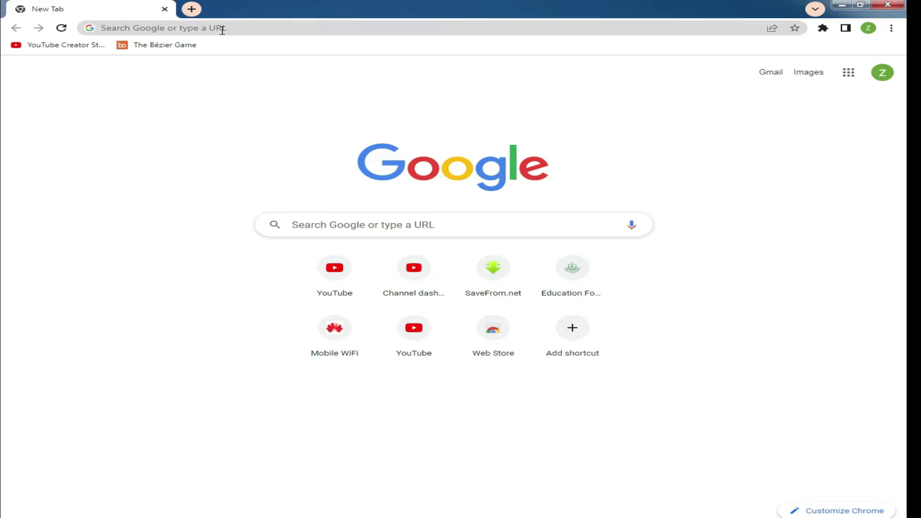
# - Search Google for 'pak urdu installer' and select the first result's title
pyautogui.click(218, 30)
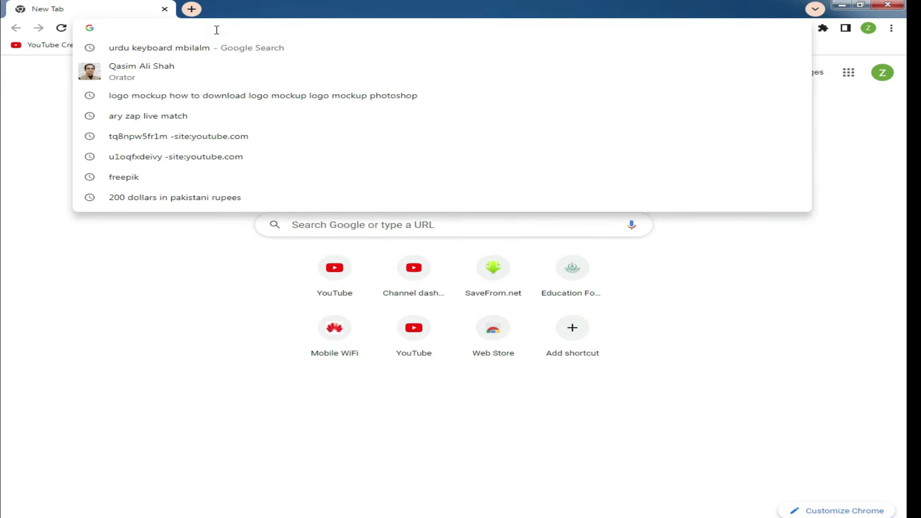
pyautogui.write('paki')
pyautogui.press('BackSpace')
pyautogui.write('urdu')
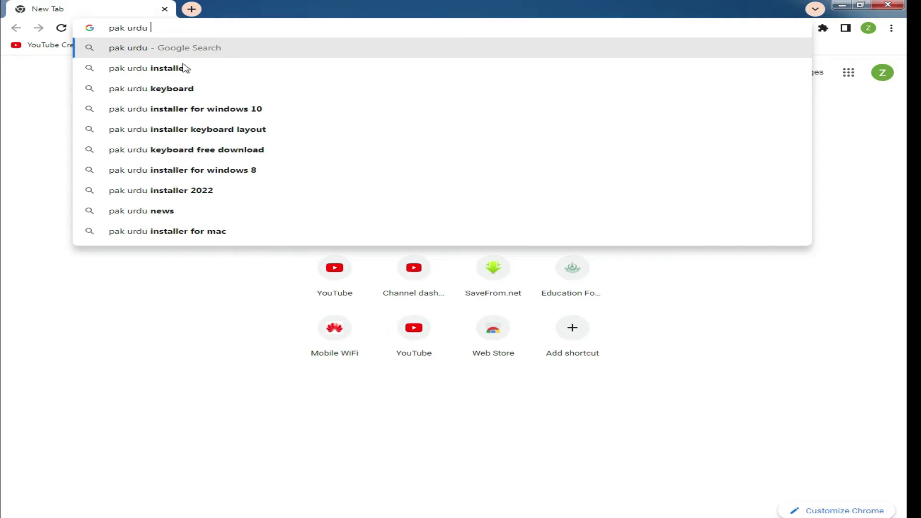
pyautogui.click(184, 69)
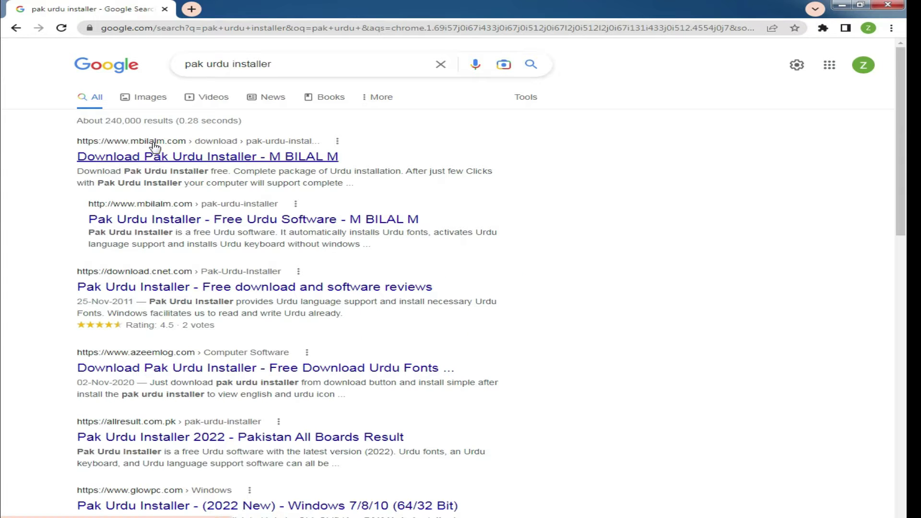
pyautogui.moveTo(68, 143); pyautogui.dragTo(111, 142)
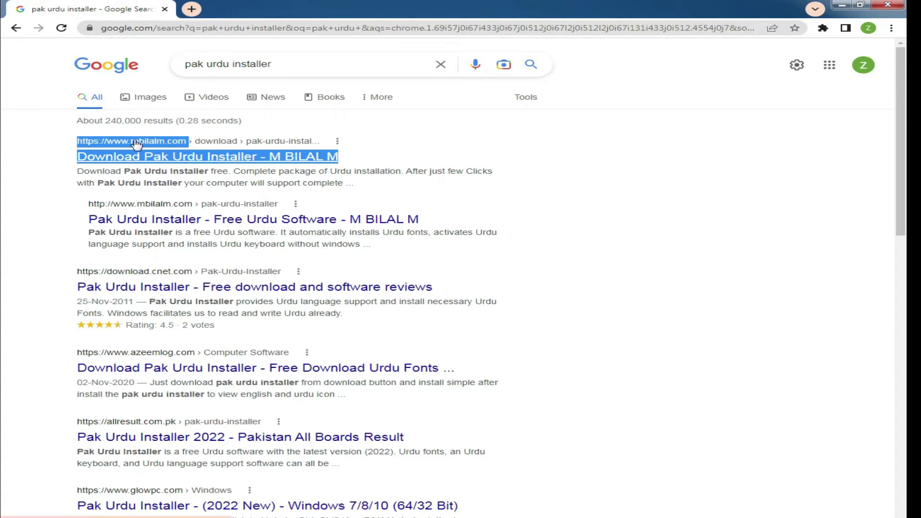
# - Refine the search to 'pak urdu installer mbilal m' and bring up the first result's link options
pyautogui.click(318, 73)
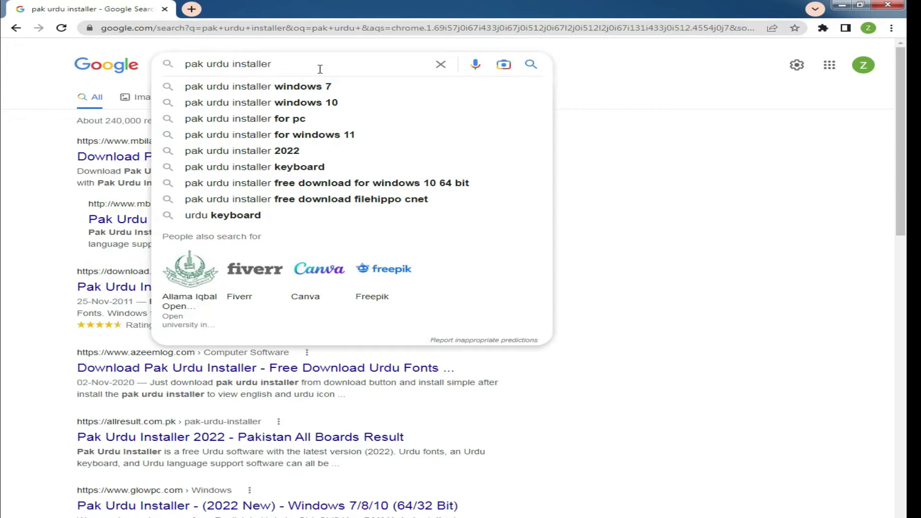
pyautogui.write(' mbila')
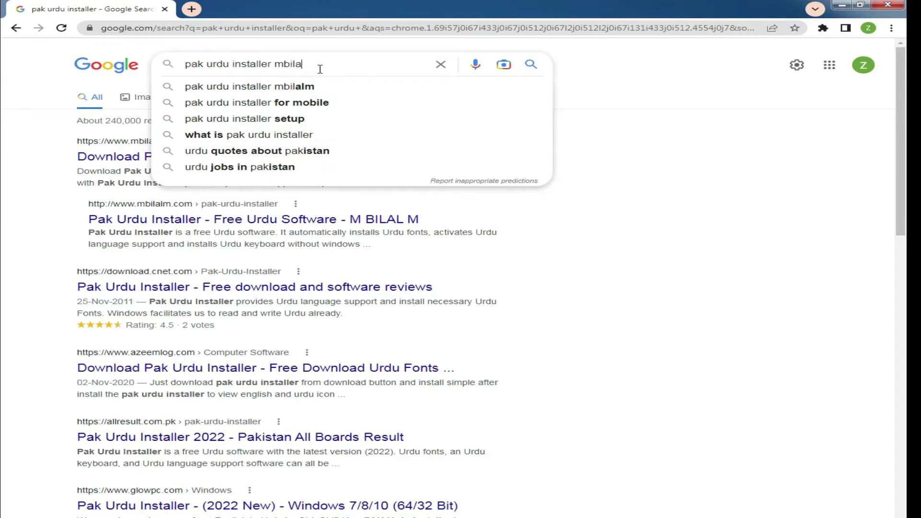
pyautogui.write('l m')
pyautogui.press('Return')
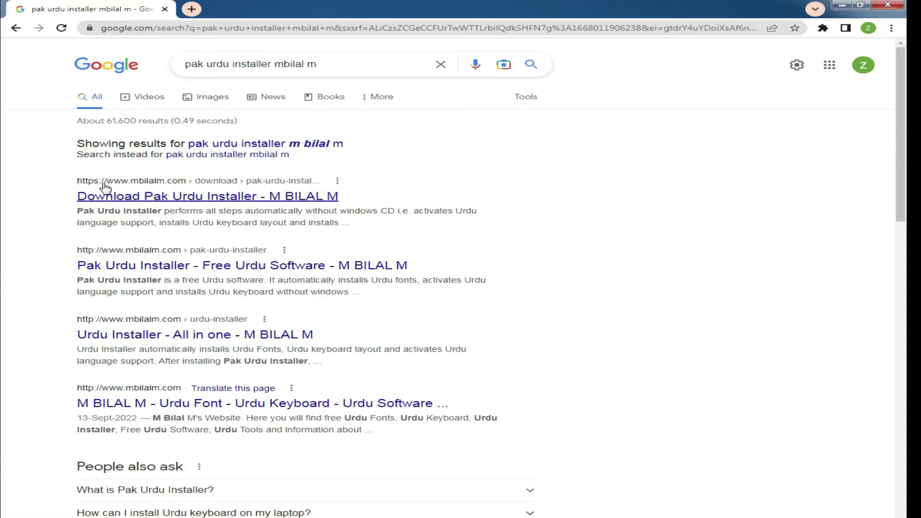
pyautogui.rightClick(180, 199)
# - Open the first result in a new tab and scroll through the download page
pyautogui.click(227, 203)
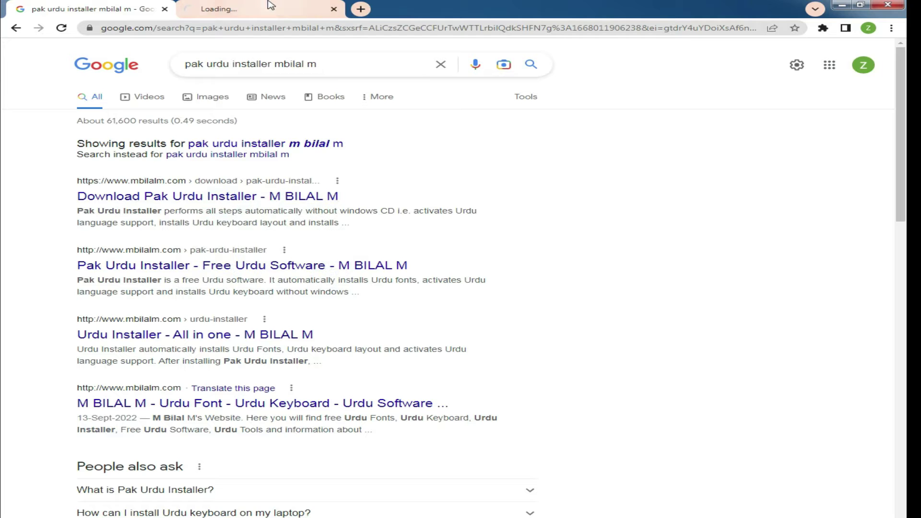
pyautogui.click(281, 9)
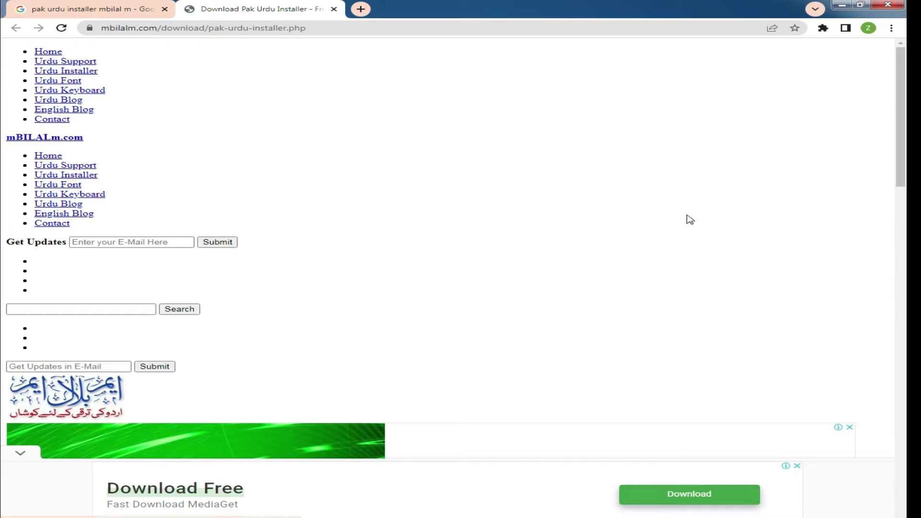
pyautogui.scroll(-6, 900, 149)
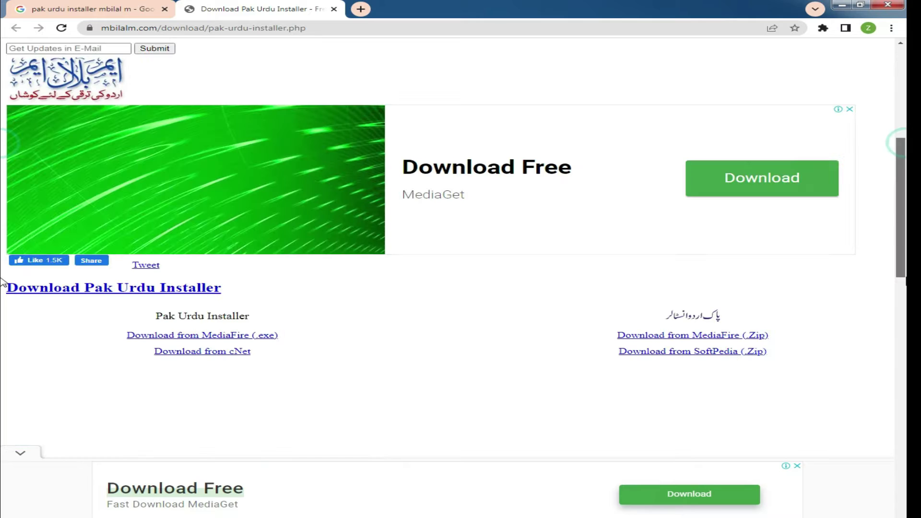
pyautogui.scroll(-4, 3, 288)
pyautogui.scroll(-5, 2, 363)
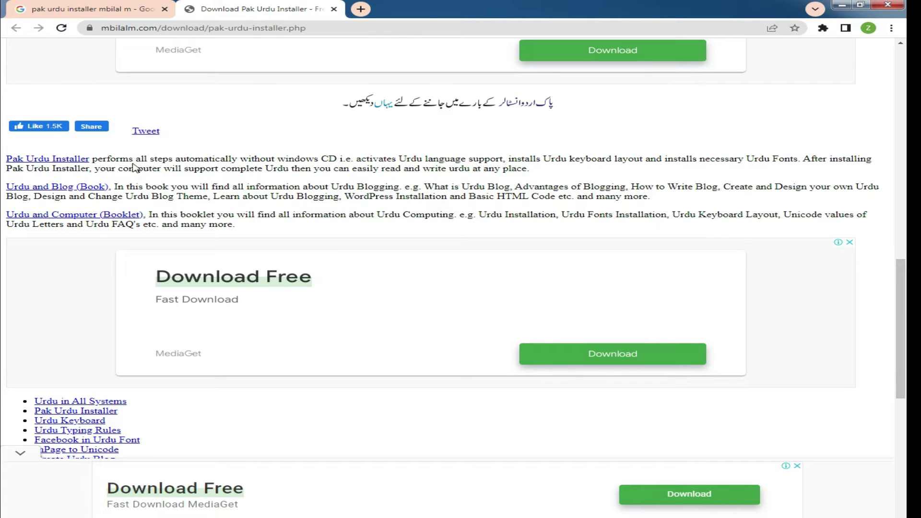
pyautogui.scroll(-6, 2, 336)
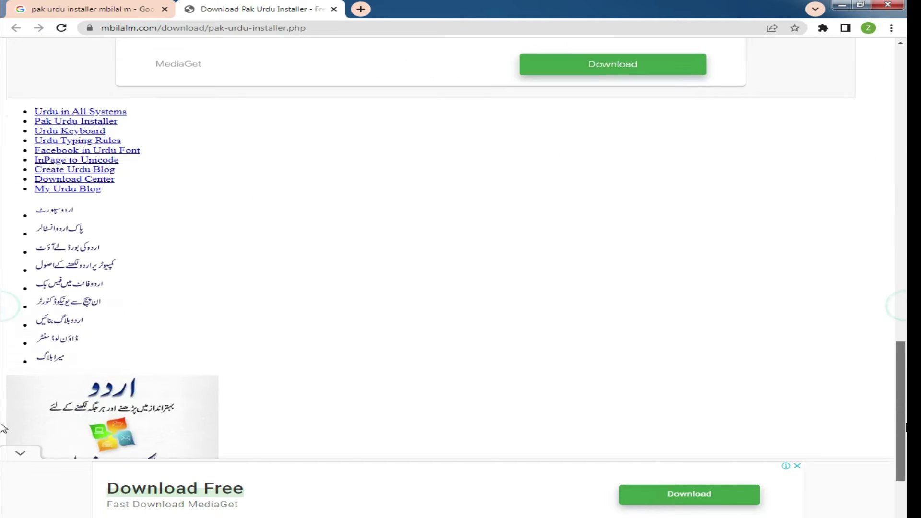
pyautogui.scroll(-2, 3, 431)
pyautogui.press('Home')
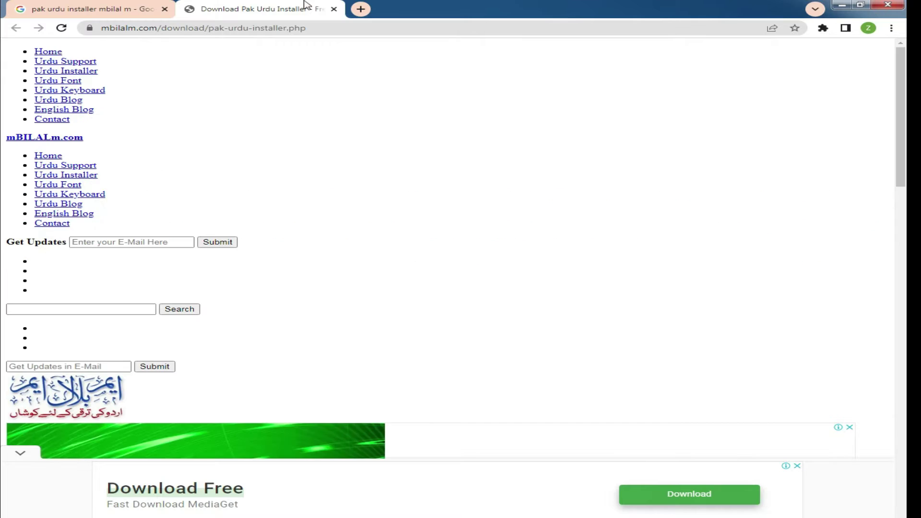
# - Go back to the search results tab and scroll through the page
pyautogui.click(91, 9)
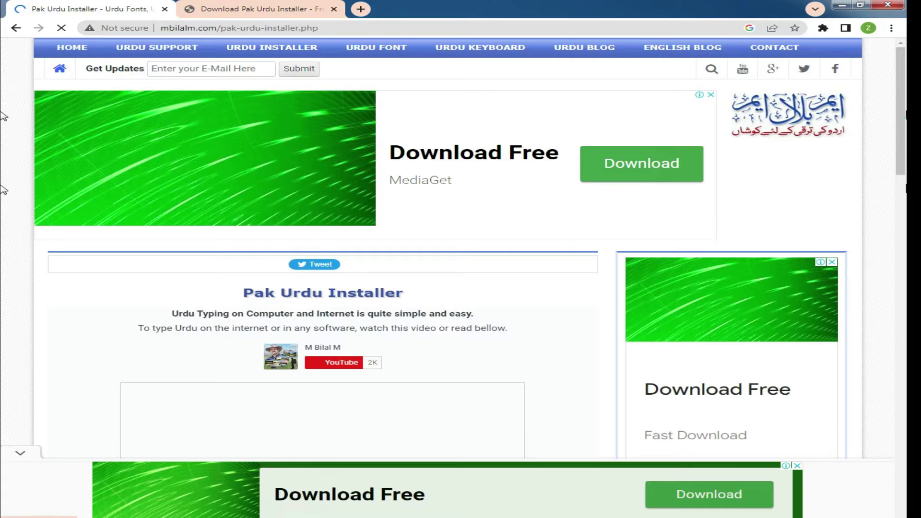
pyautogui.scroll(-5, 2, 115)
pyautogui.scroll(3, 2, 115)
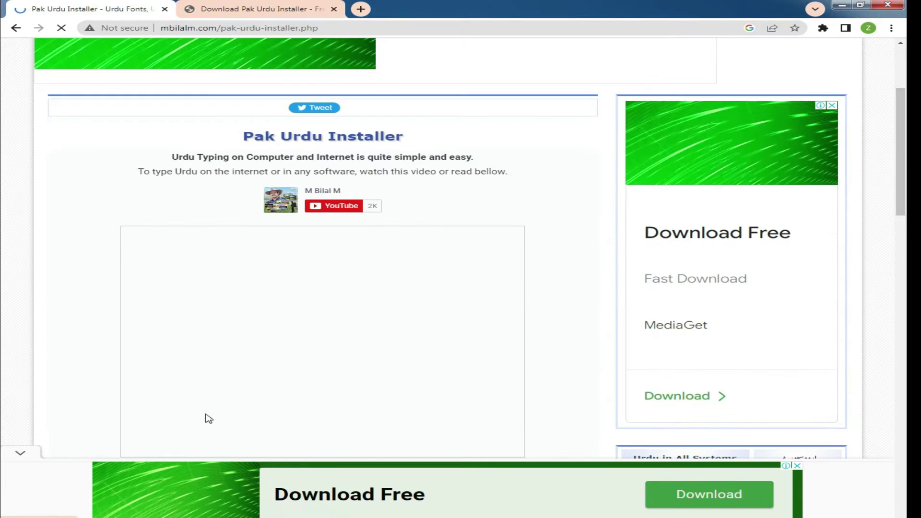
pyautogui.scroll(-3, 311, 242)
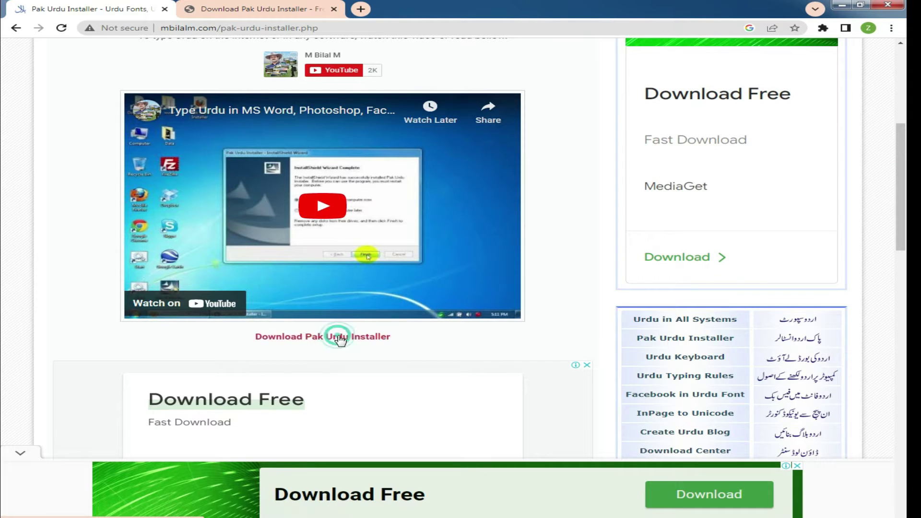
# - Download Pak-Urdu-Installer.exe from MediaFire, dismissing the ads, then bring up the Start menu
pyautogui.click(323, 337)
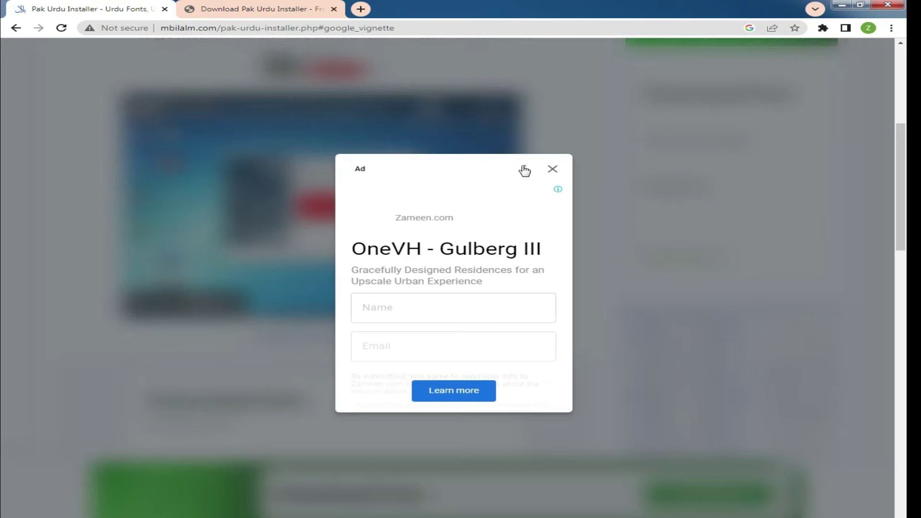
pyautogui.click(552, 168)
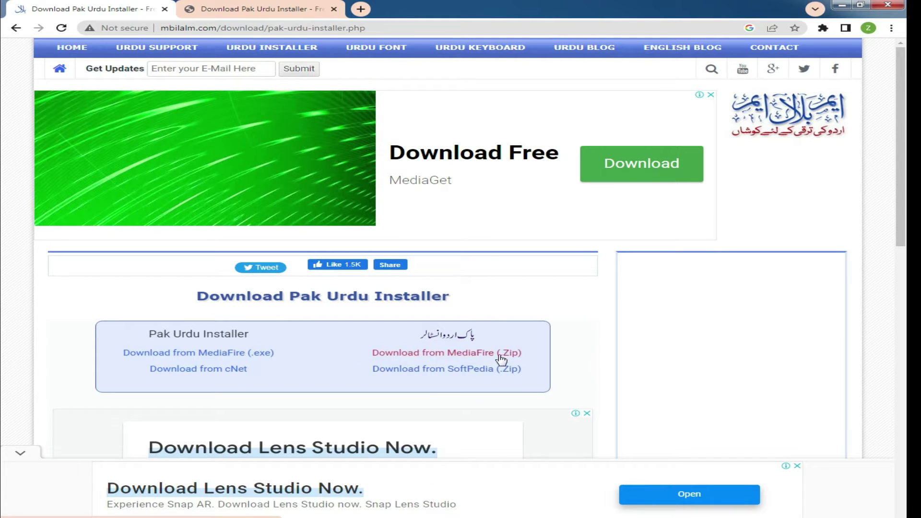
pyautogui.click(260, 357)
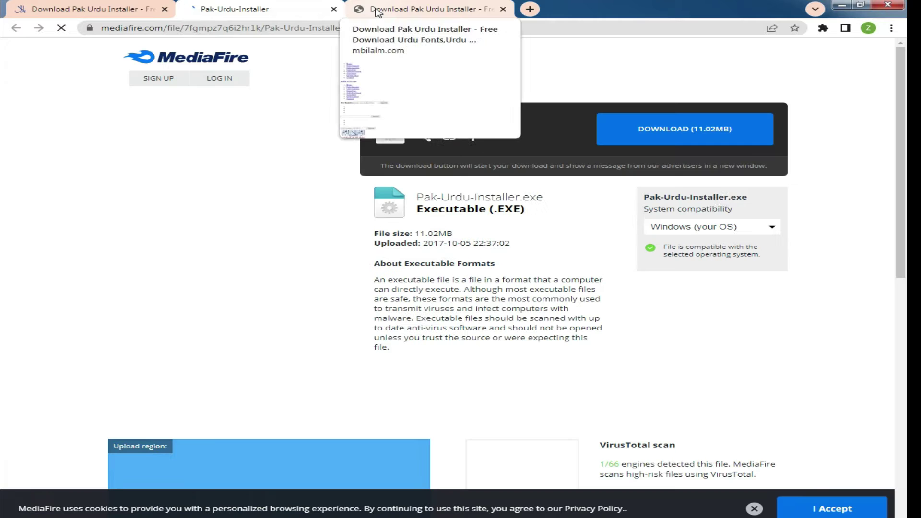
pyautogui.click(686, 137)
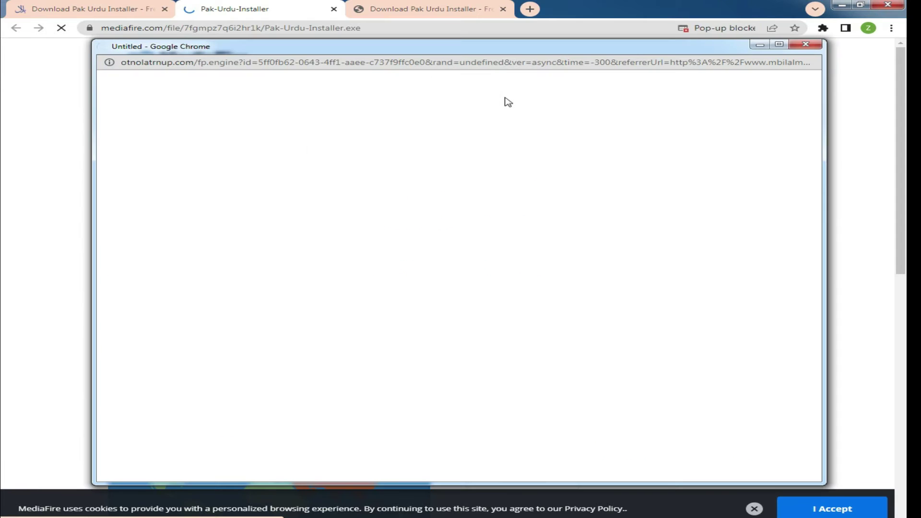
pyautogui.click(814, 44)
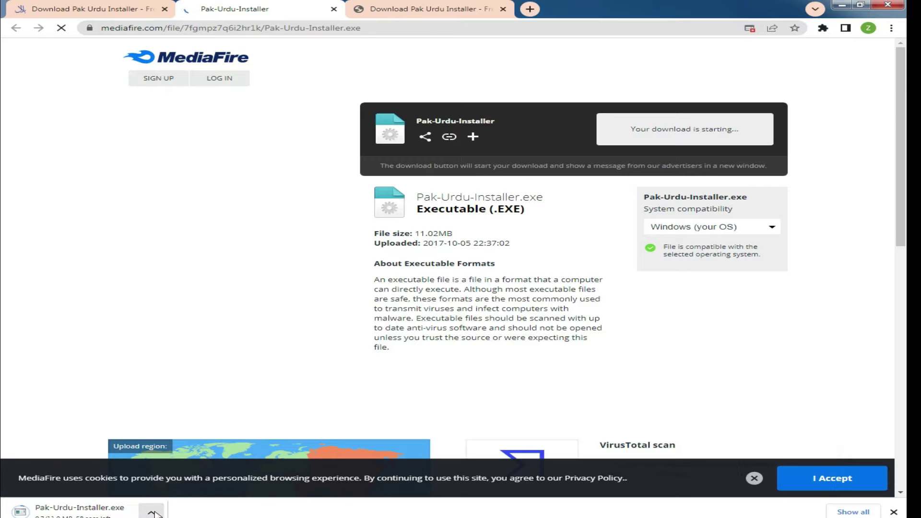
pyautogui.press('super')
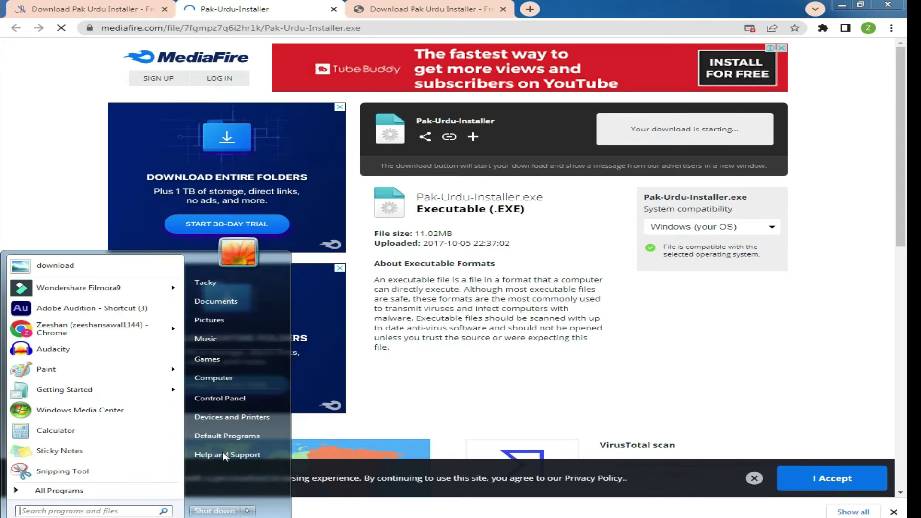
# - Uninstall the old Pak Urdu Installer from Control Panel's Uninstall a program list
pyautogui.click(231, 402)
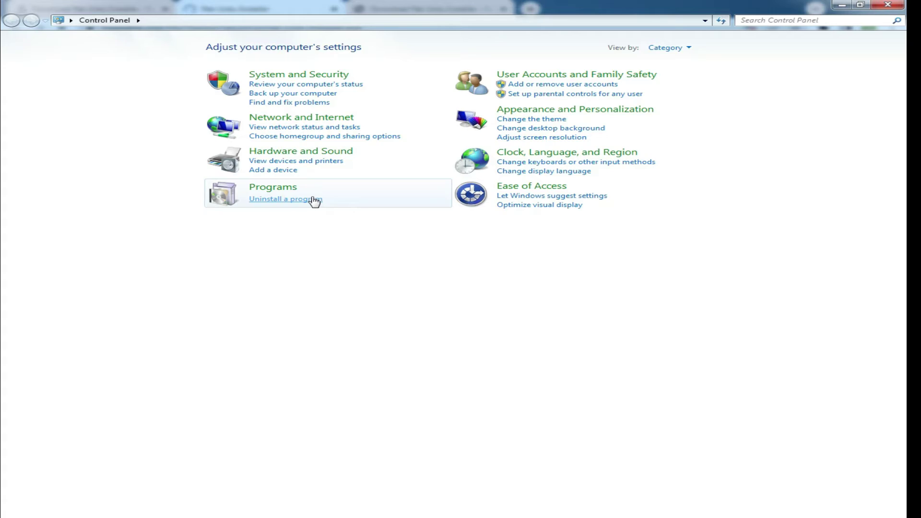
pyautogui.click(312, 199)
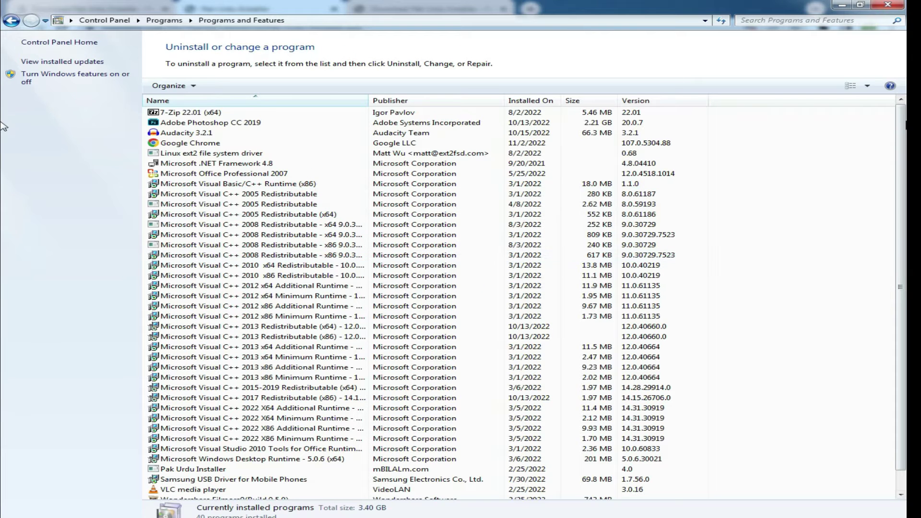
pyautogui.scroll(-1, 900, 142)
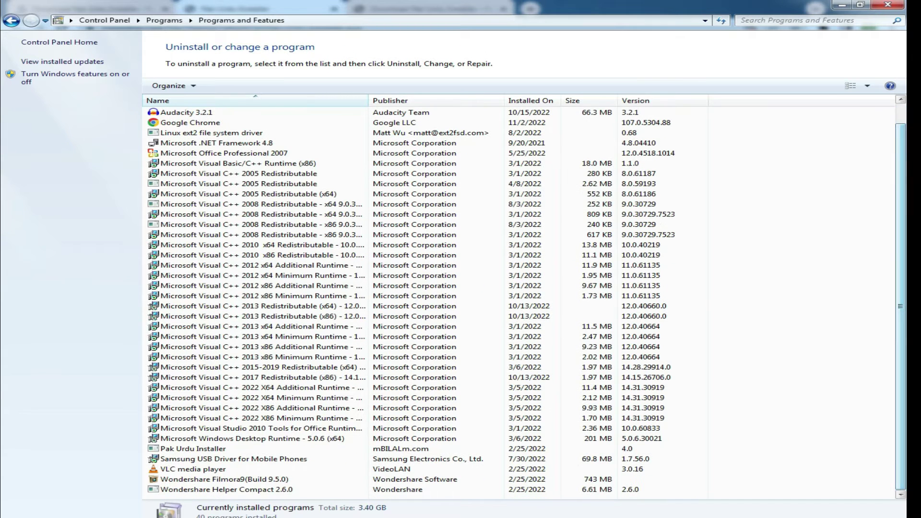
pyautogui.doubleClick(207, 449)
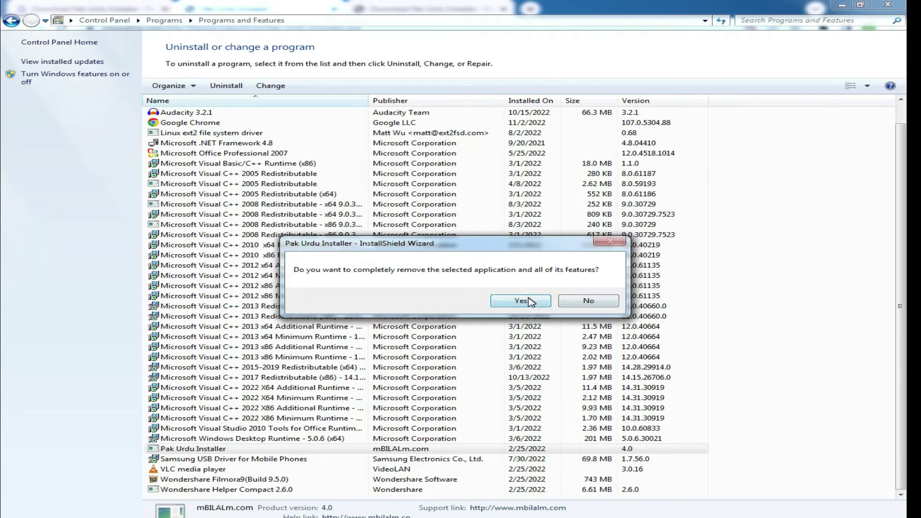
pyautogui.click(529, 304)
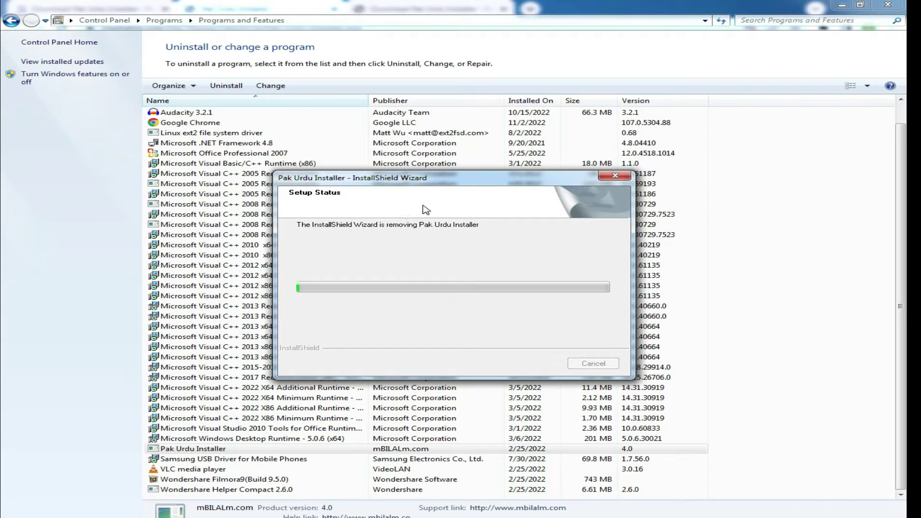
pyautogui.moveTo(453, 181); pyautogui.dragTo(497, 185)
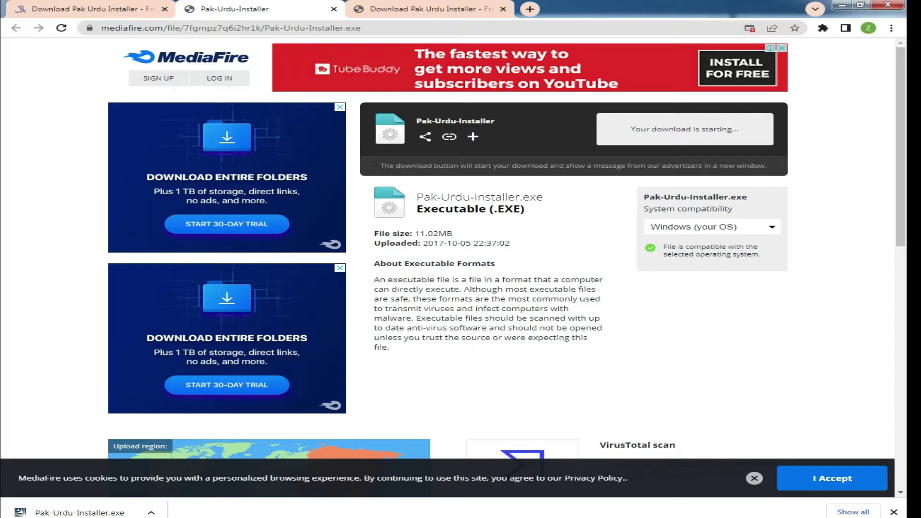
# - Show the downloaded Pak-Urdu-Installer.exe in its folder from Chrome's download bar
pyautogui.click(451, 6)
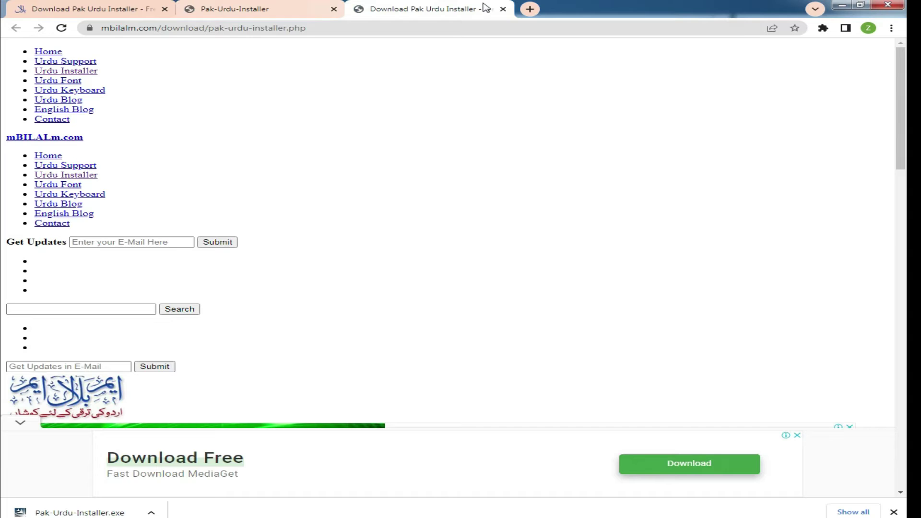
pyautogui.click(503, 10)
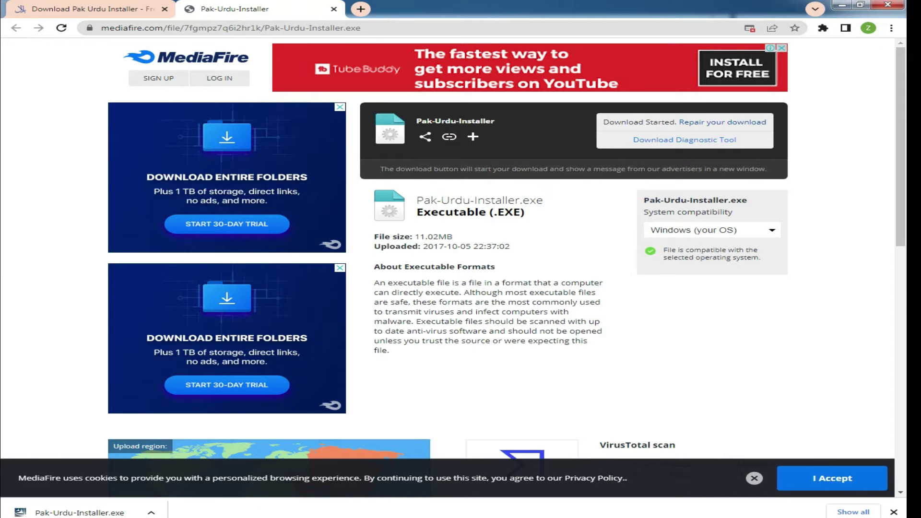
pyautogui.click(151, 512)
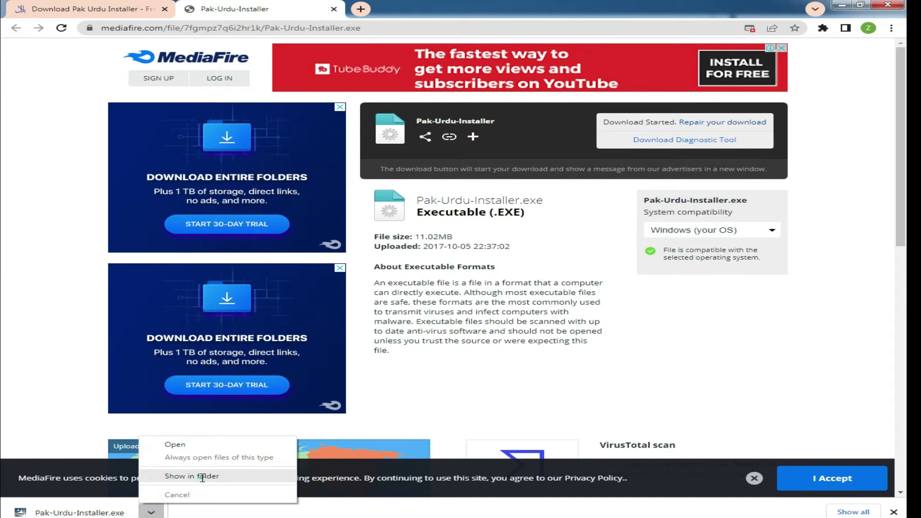
pyautogui.click(202, 477)
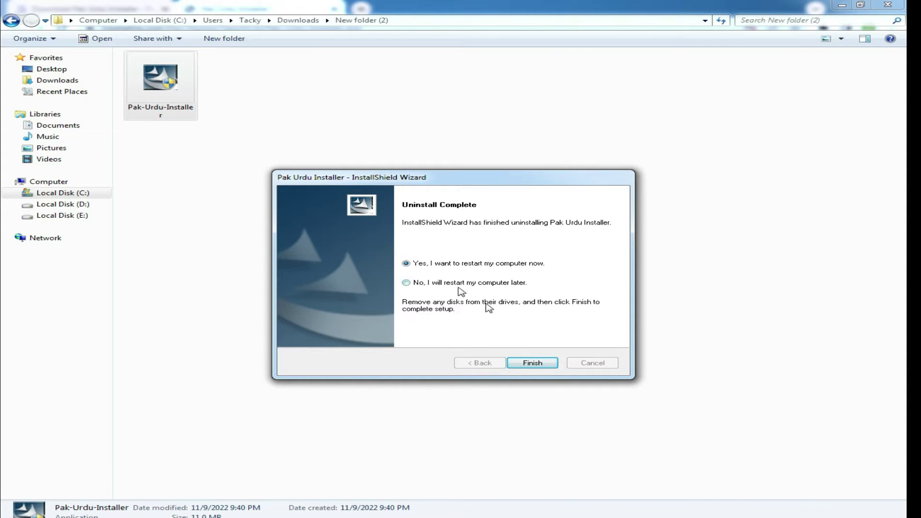
# - Close the finished uninstall wizard and program list, then launch Pak-Urdu-Installer from New folder (2)
pyautogui.click(530, 362)
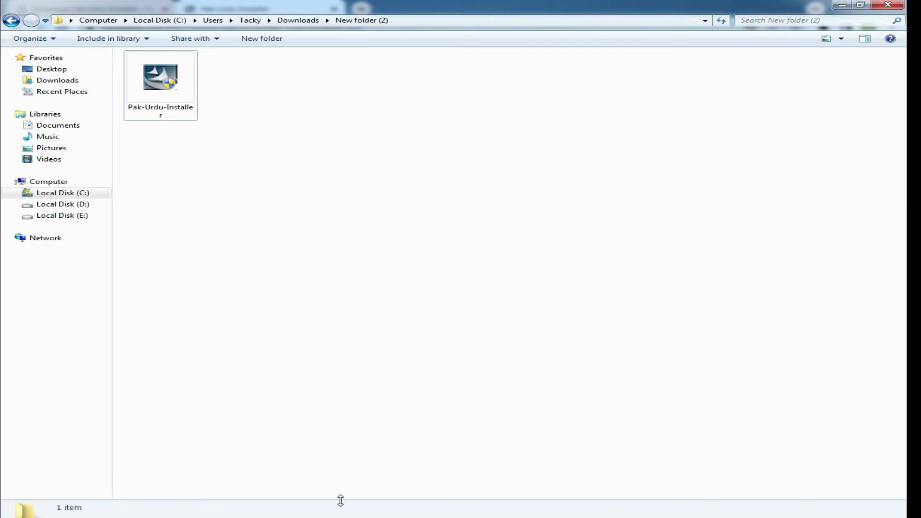
pyautogui.click(411, 470)
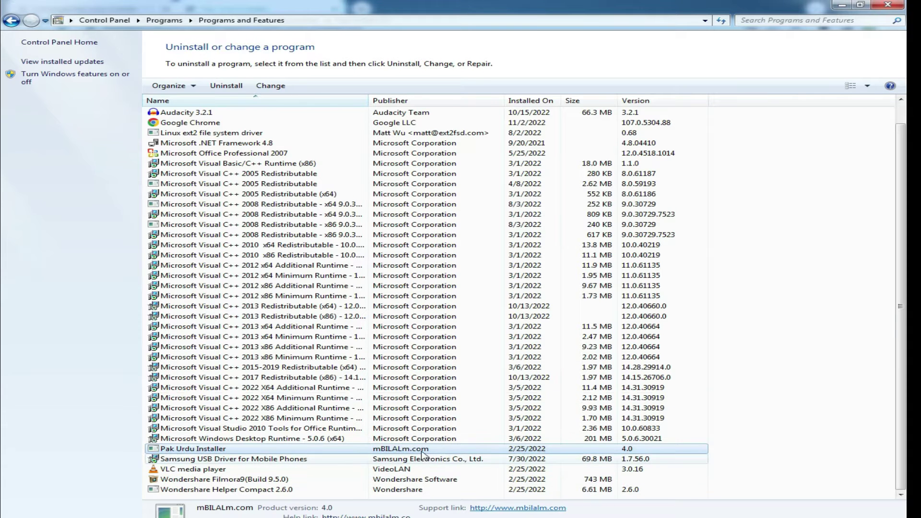
pyautogui.click(888, 4)
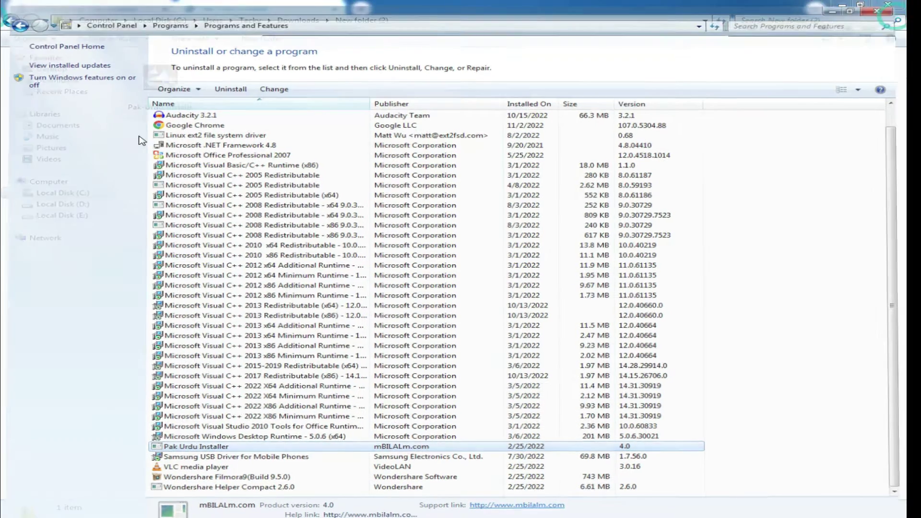
pyautogui.click(150, 96)
pyautogui.doubleClick(161, 96)
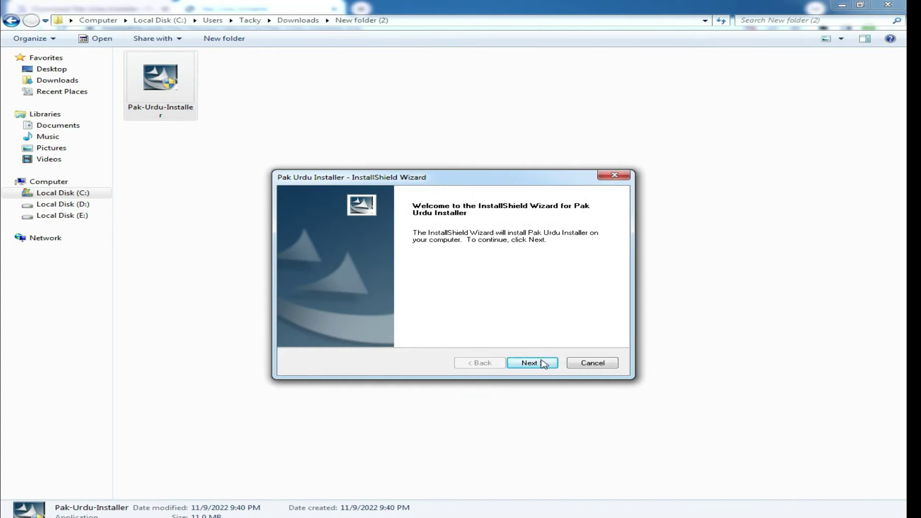
# - Go through the InstallShield Wizard's Next and Install pages to install Pak Urdu Installer
pyautogui.click(537, 363)
pyautogui.click(541, 364)
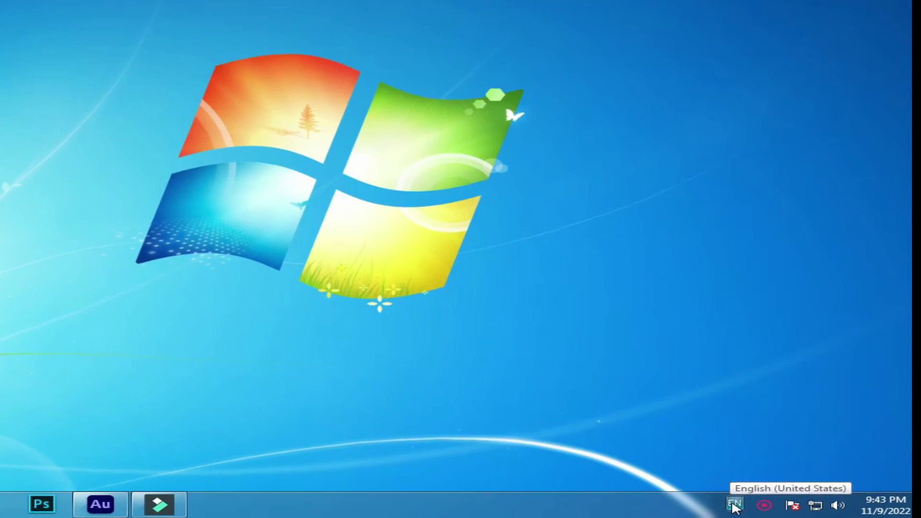
# - Check the taskbar language list to confirm Urdu is available as an input language
pyautogui.click(734, 504)
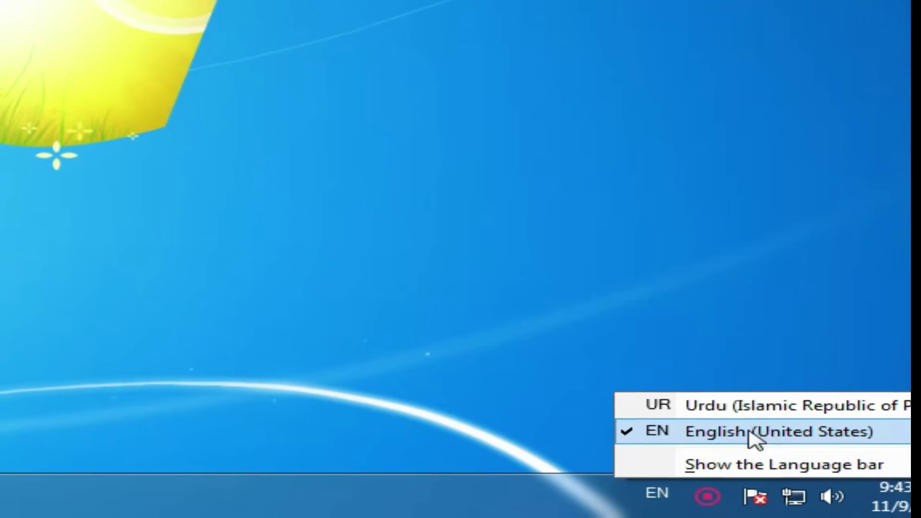
pyautogui.click(276, 203)
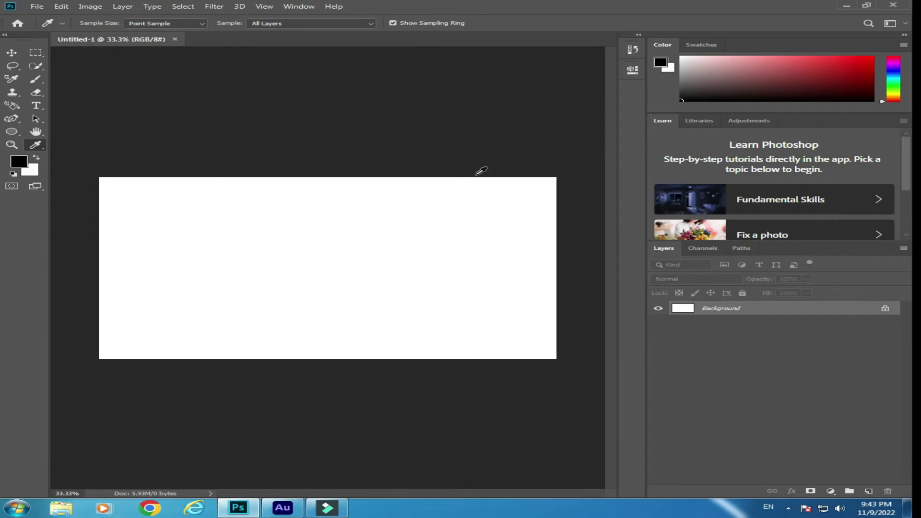
# - Add a text layer to the canvas and set its size to 72 pt
pyautogui.click(36, 105)
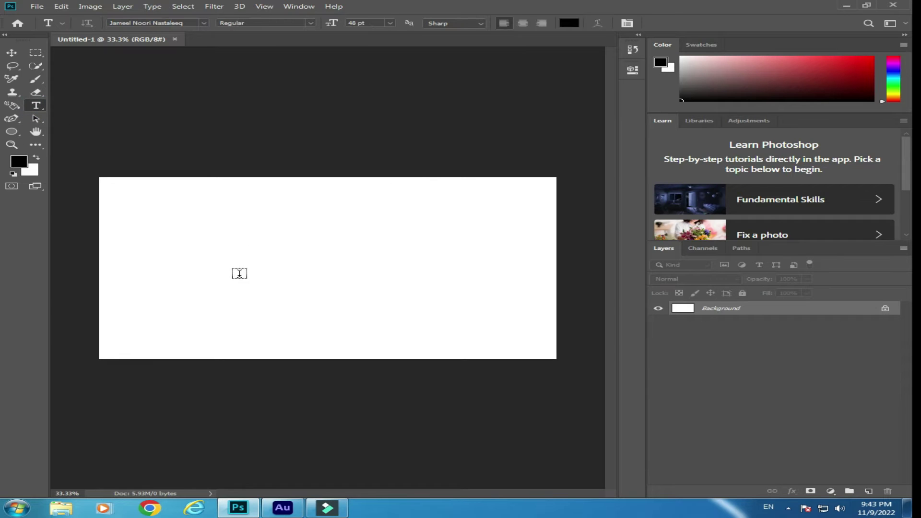
pyautogui.click(250, 236)
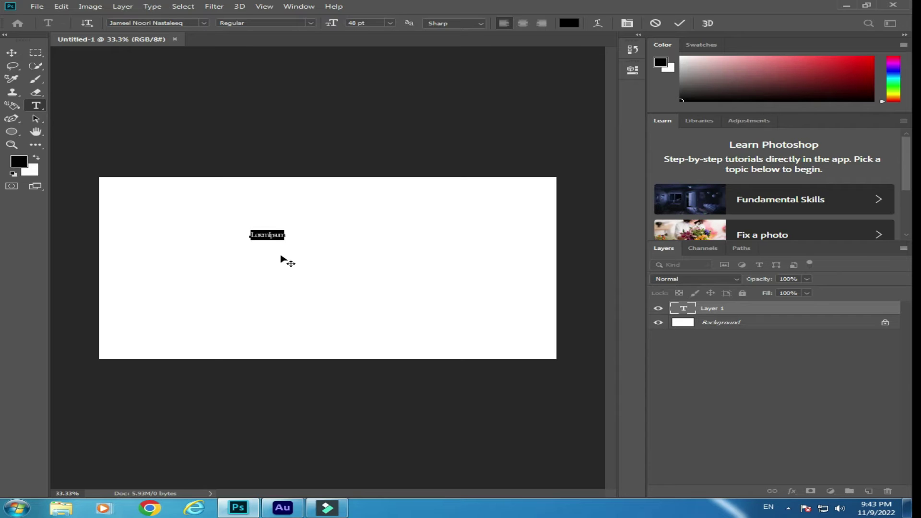
pyautogui.press('Left')
pyautogui.write('علی')
pyautogui.hotkey('ctrl', 'a')
pyautogui.click(390, 23)
pyautogui.click(379, 153)
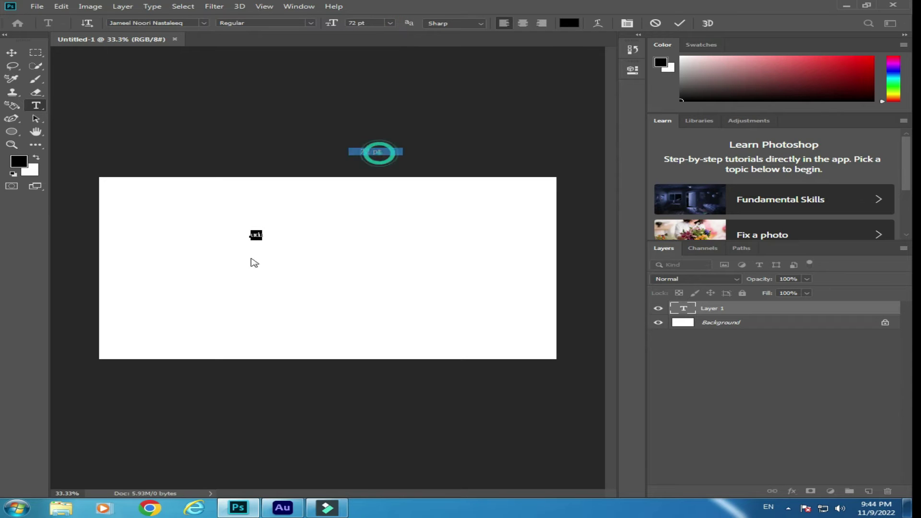
pyautogui.click(12, 53)
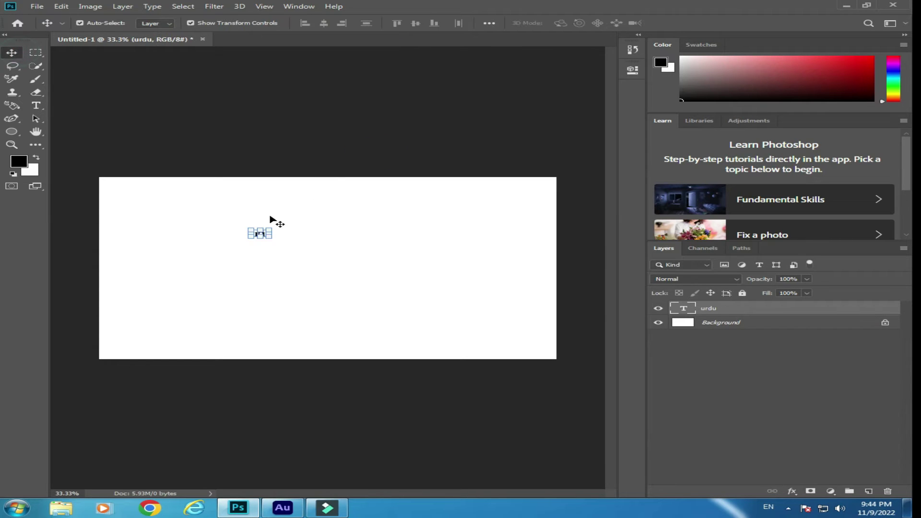
# - Move the text layer slightly lower on the canvas
pyautogui.click(270, 229)
pyautogui.click(383, 159)
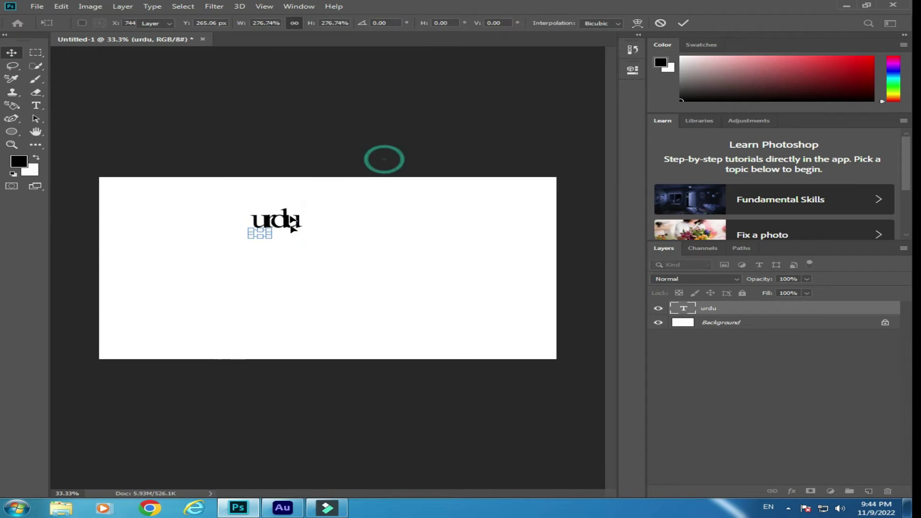
pyautogui.moveTo(284, 217); pyautogui.dragTo(284, 237)
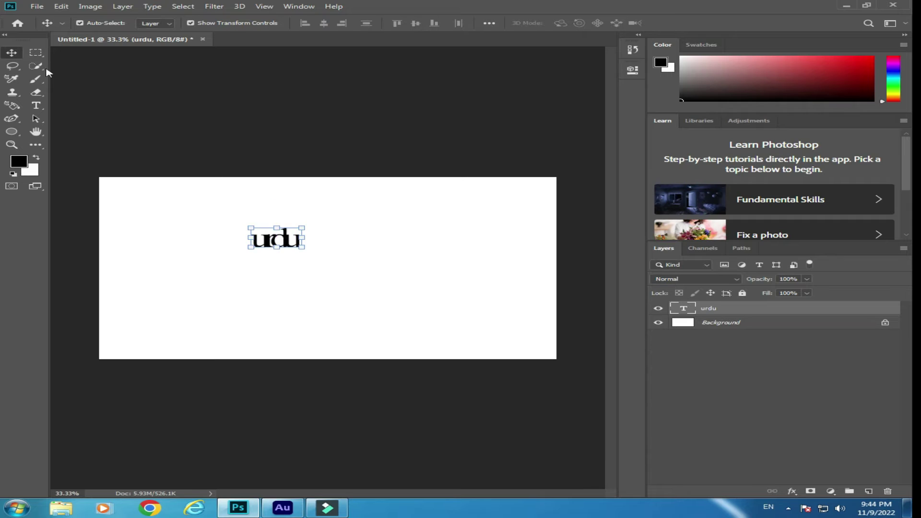
pyautogui.click(36, 106)
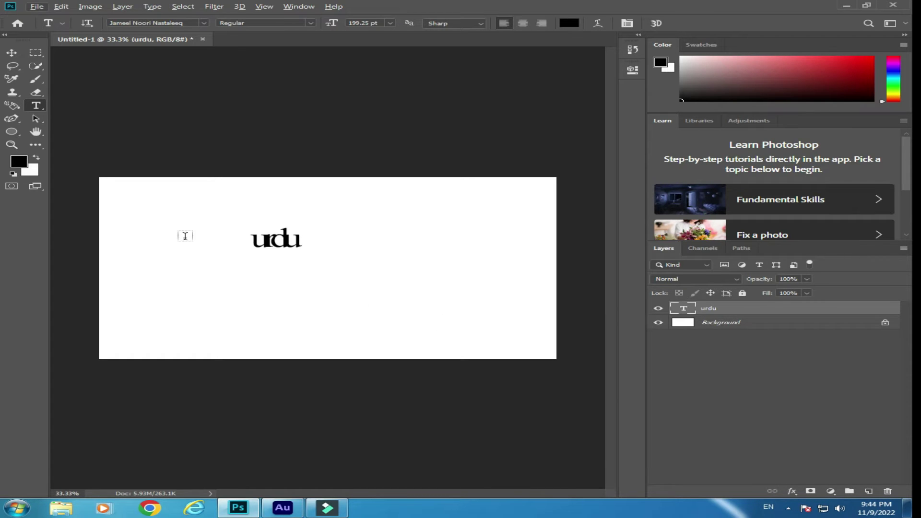
# - Toggle the keyboard input to Urdu with Alt+Shift, check it, and switch back
pyautogui.hotkey('alt', 'shift')
pyautogui.click(769, 509)
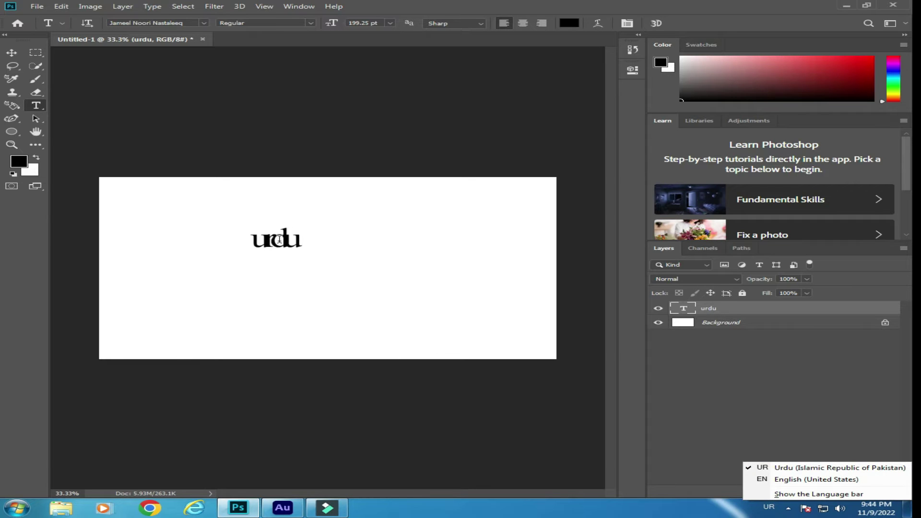
pyautogui.click(279, 239)
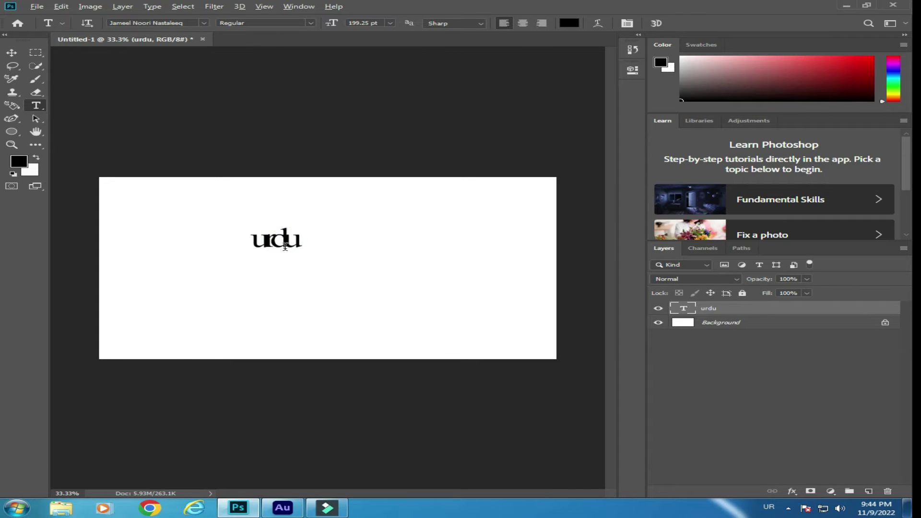
pyautogui.hotkey('alt', 'shift')
# - Replace the text layer's word with the Urdu word 'ردو'
pyautogui.click(279, 239)
pyautogui.doubleClick(289, 241)
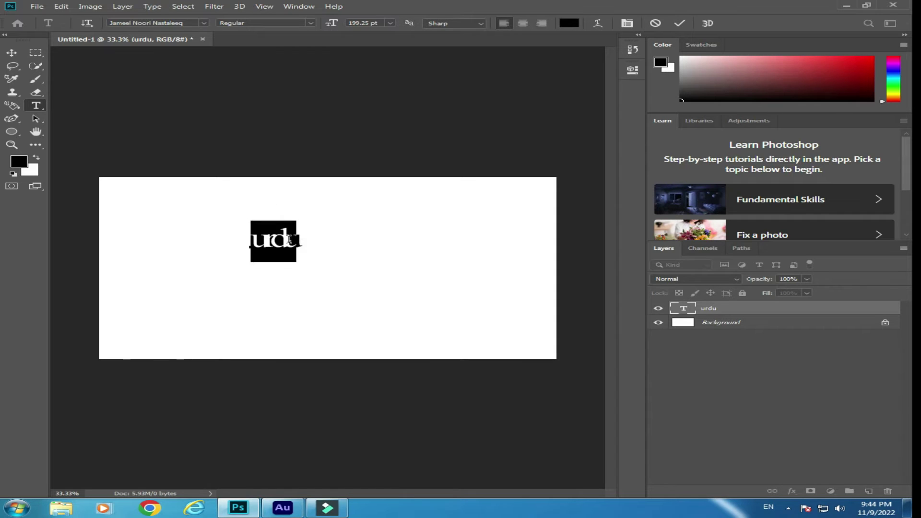
pyautogui.click(288, 241)
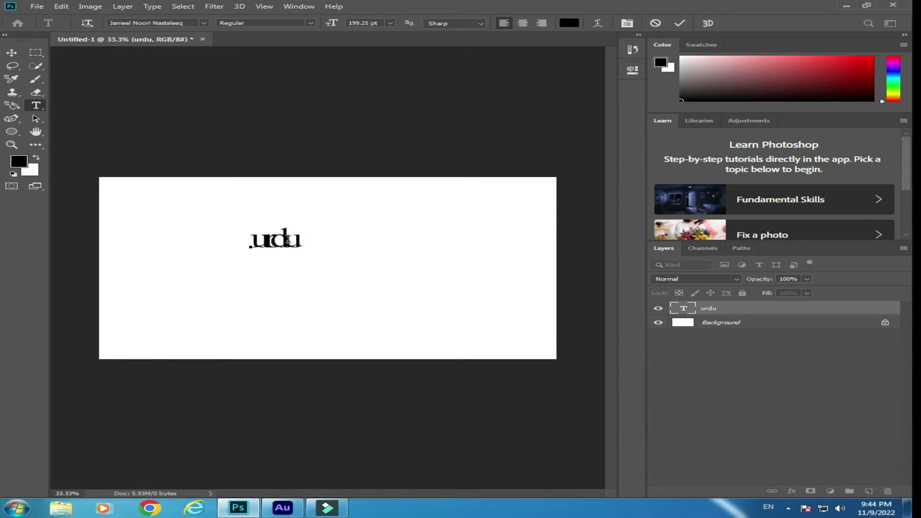
pyautogui.click(272, 239)
pyautogui.hotkey('ctrl', 'a')
pyautogui.press('BackSpace')
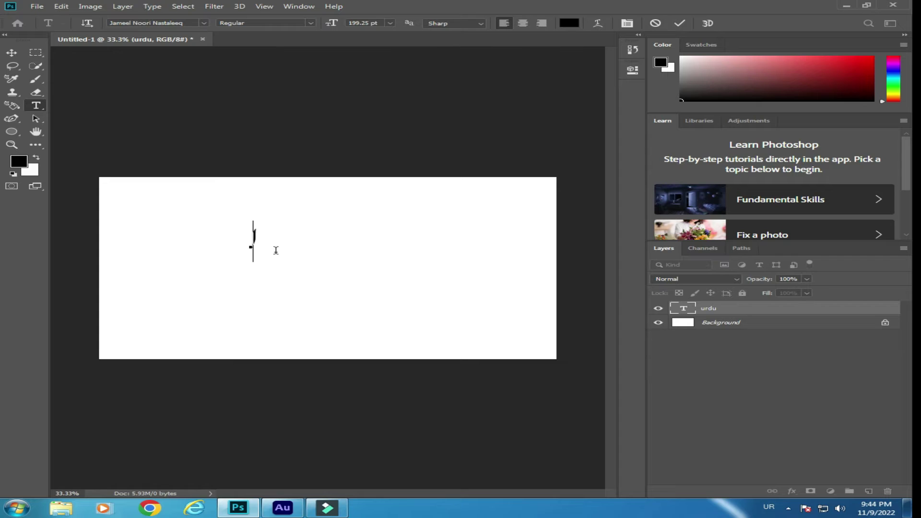
pyautogui.write('ردو')
# - Commit the Urdu text and open the Edit menu
pyautogui.click(278, 234)
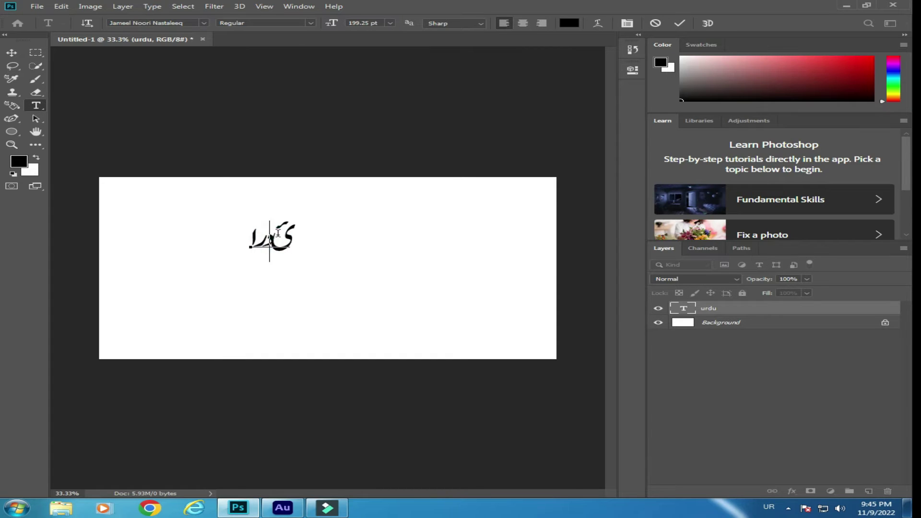
pyautogui.click(61, 7)
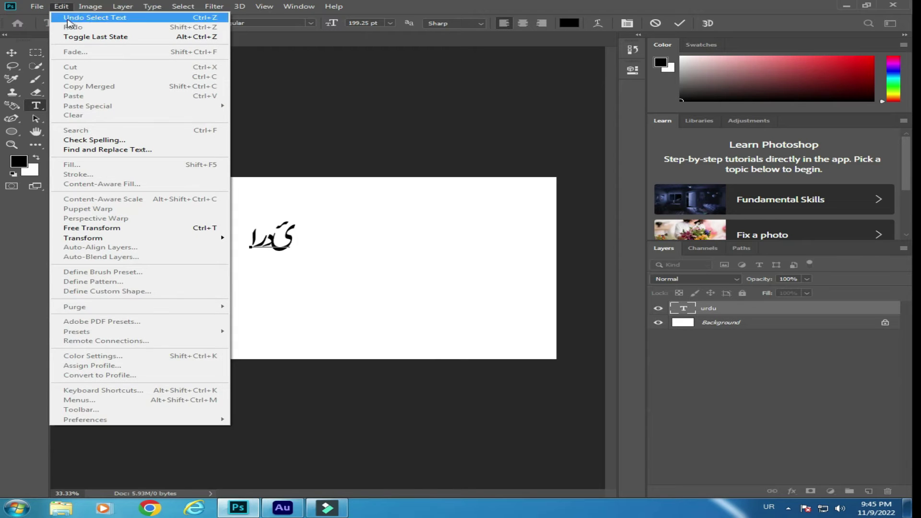
pyautogui.click(290, 200)
pyautogui.click(14, 52)
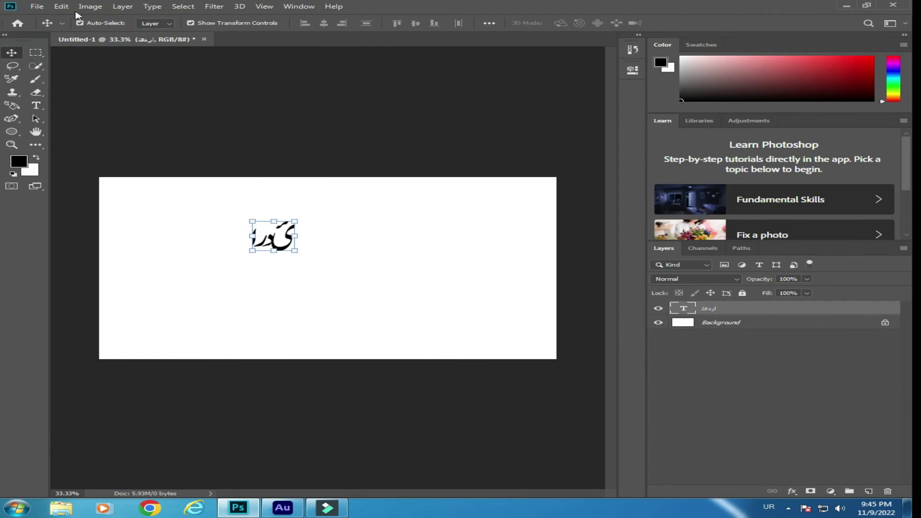
pyautogui.click(62, 7)
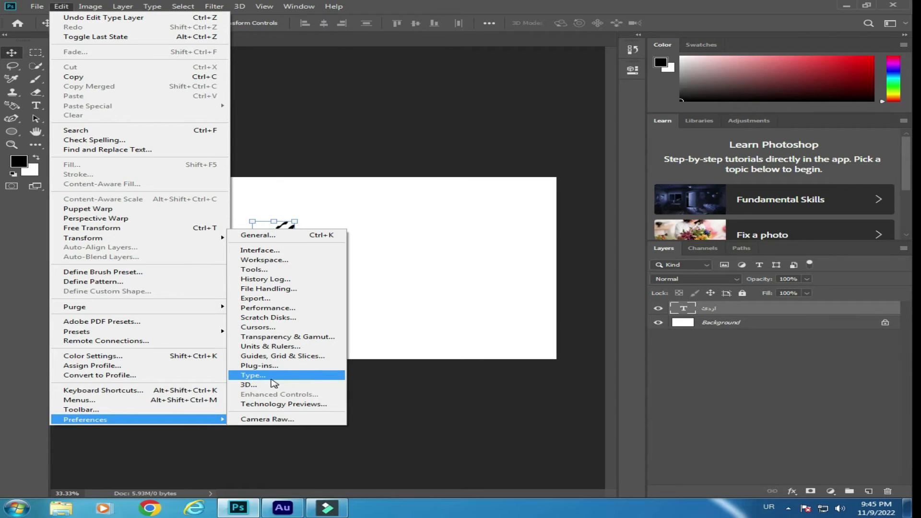
pyautogui.moveTo(85, 419)
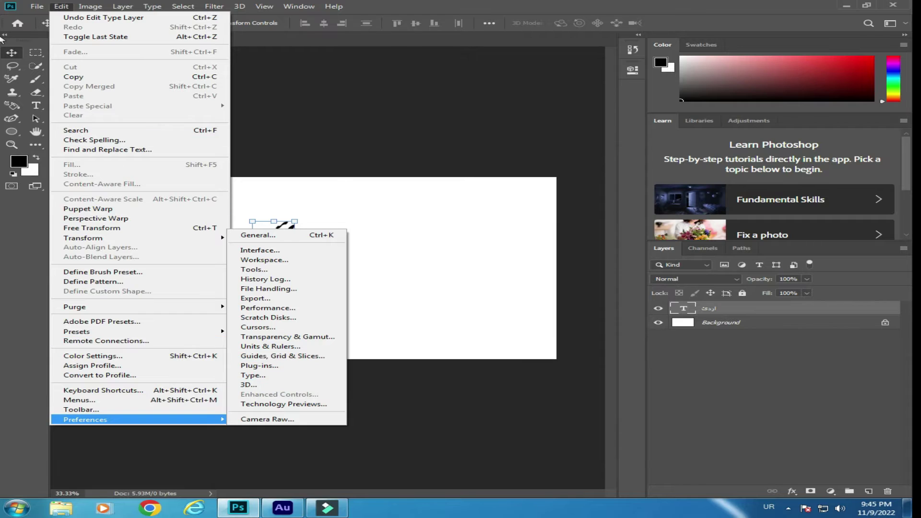
# - Open the Type page of Photoshop's Preferences
pyautogui.click(17, 54)
pyautogui.click(61, 6)
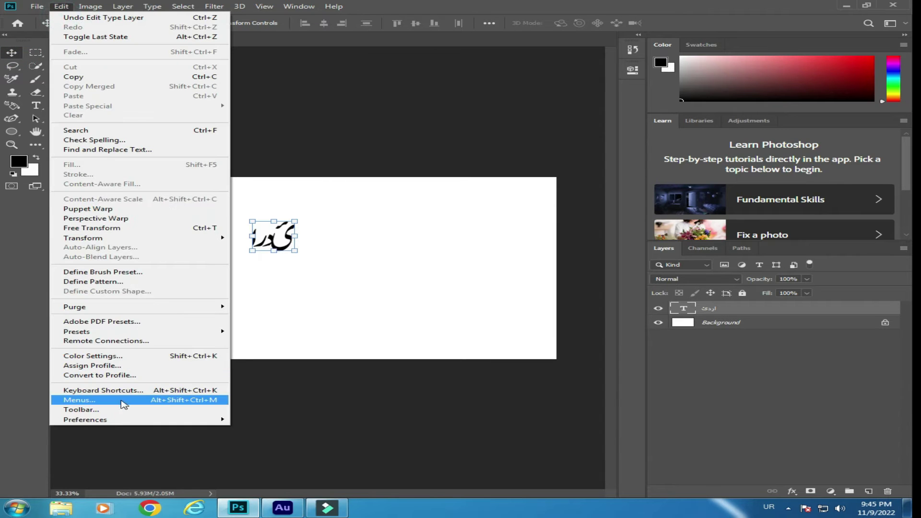
pyautogui.click(224, 418)
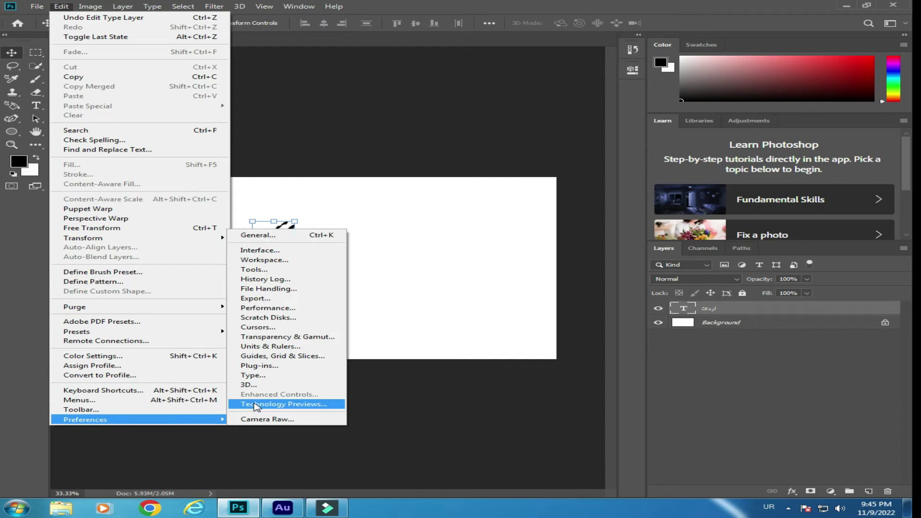
pyautogui.click(265, 380)
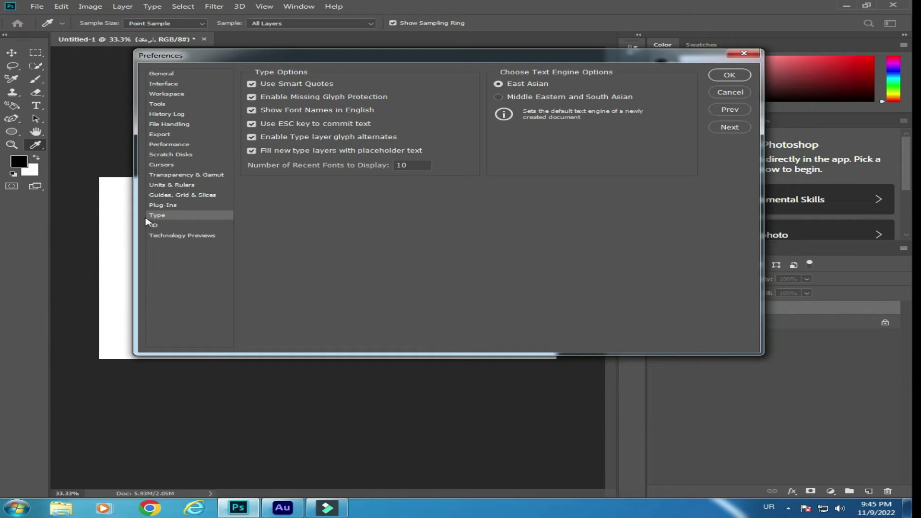
# - Browse other preference pages, then select the Middle Eastern and South Asian text engine
pyautogui.moveTo(357, 59); pyautogui.dragTo(354, 102)
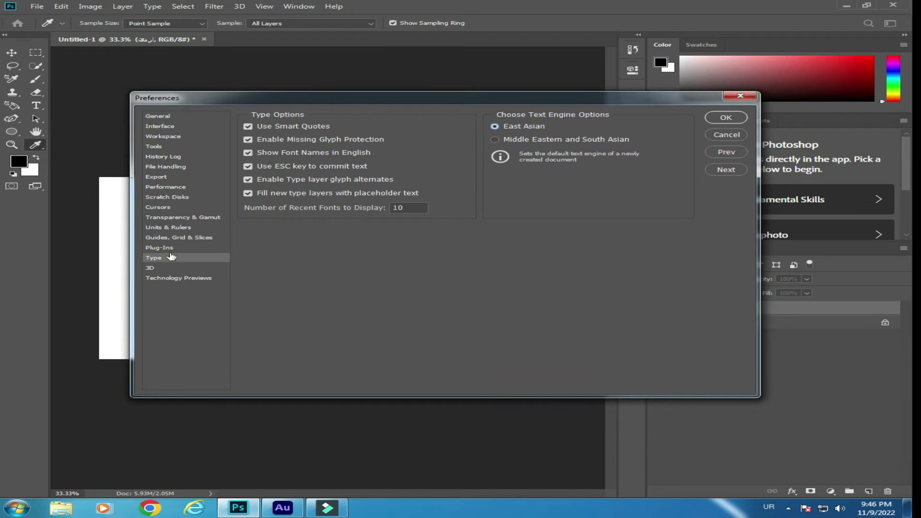
pyautogui.click(158, 116)
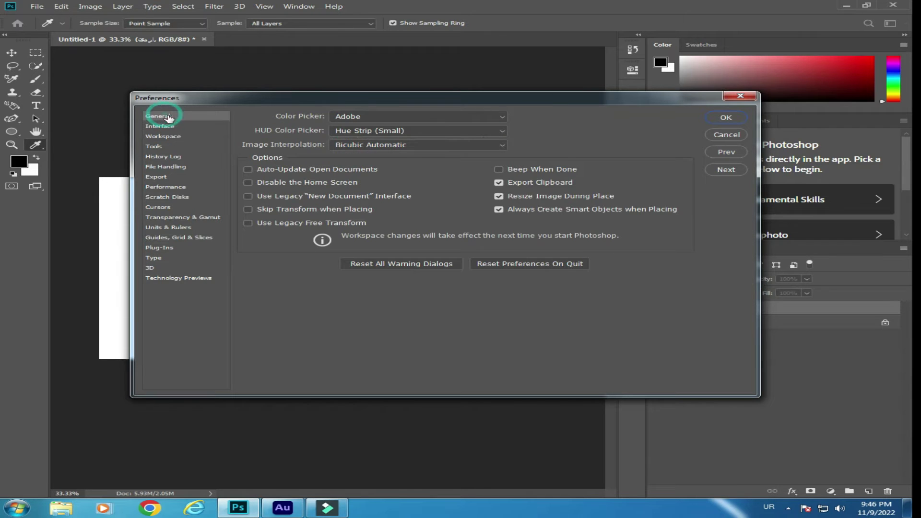
pyautogui.click(163, 261)
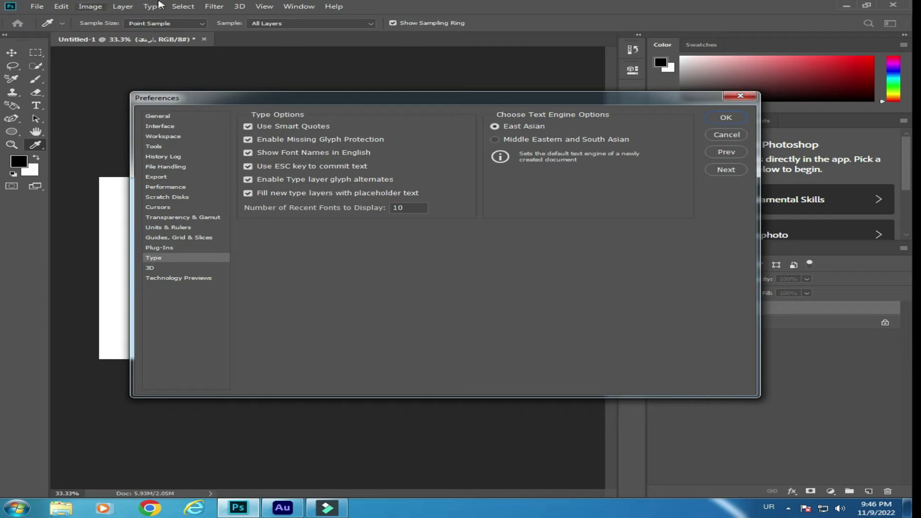
pyautogui.click(175, 248)
pyautogui.click(189, 217)
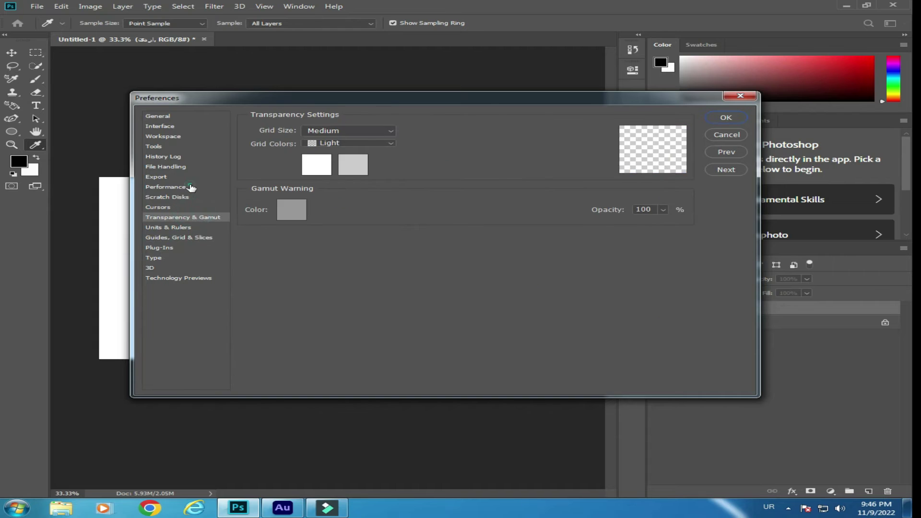
pyautogui.click(189, 187)
pyautogui.click(158, 260)
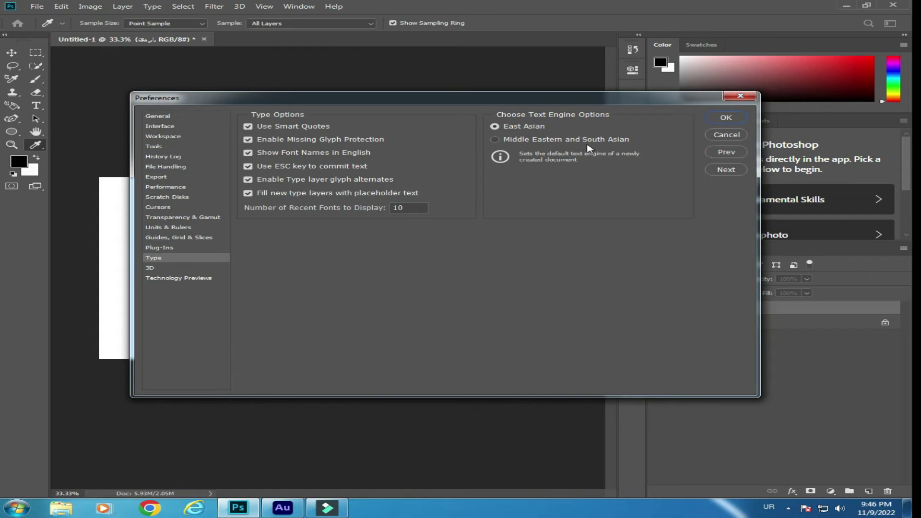
pyautogui.click(495, 140)
# - Confirm the new preferences and delete all the existing Urdu text on the layer
pyautogui.click(727, 118)
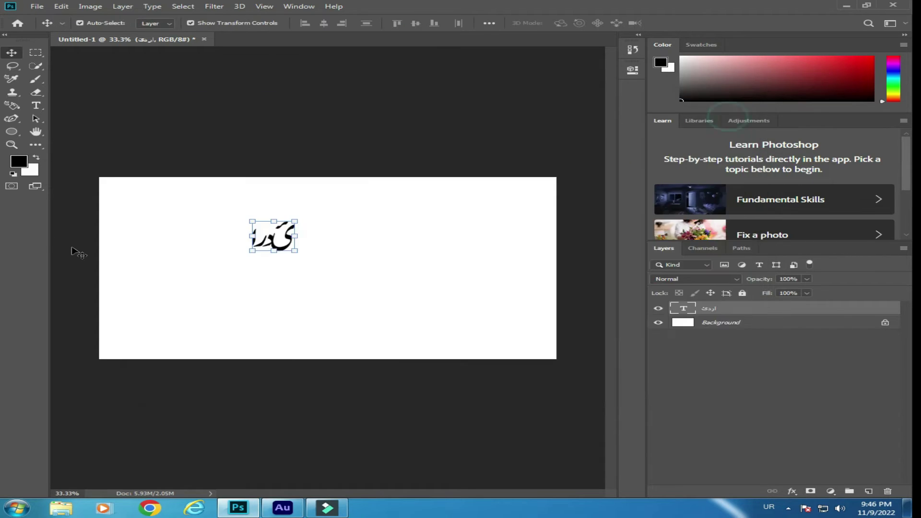
pyautogui.click(36, 105)
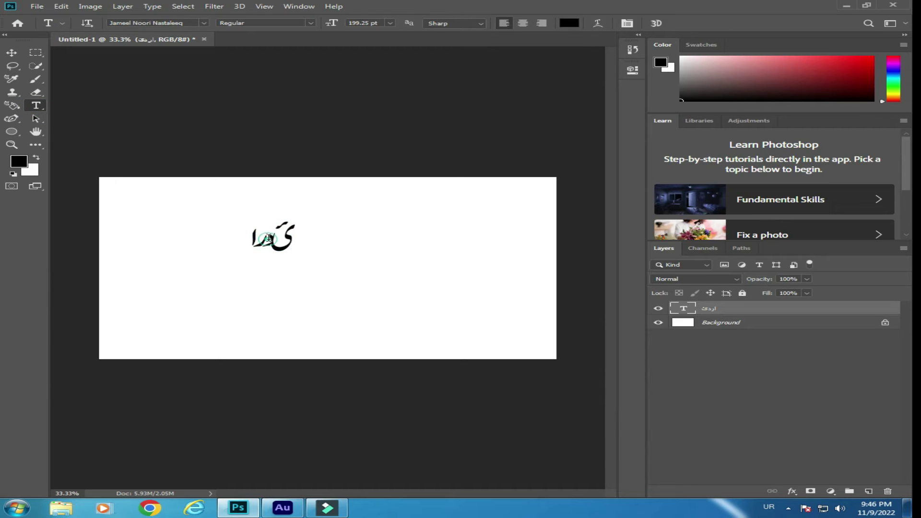
pyautogui.click(268, 239)
pyautogui.hotkey('ctrl', 'a')
pyautogui.press('BackSpace')
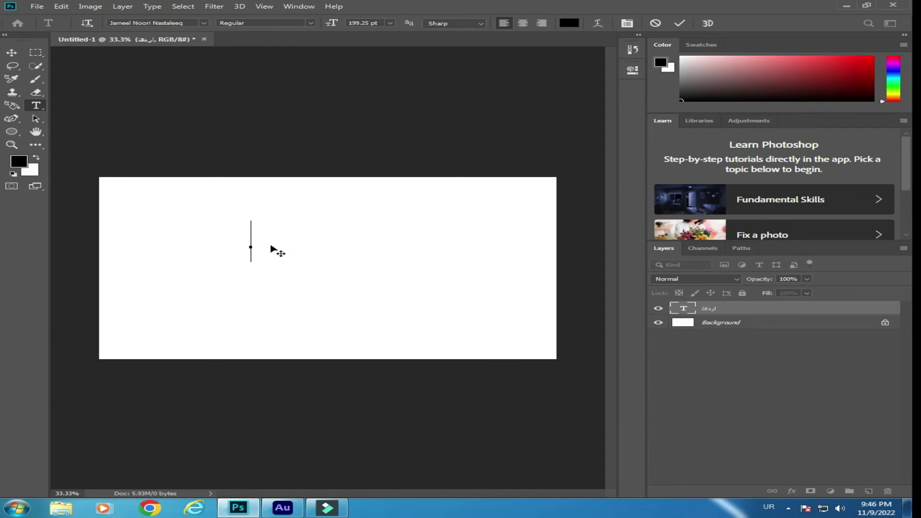
# - Type and erase test Urdu letters, then exit Photoshop so the new text engine applies
pyautogui.write('ودرا')
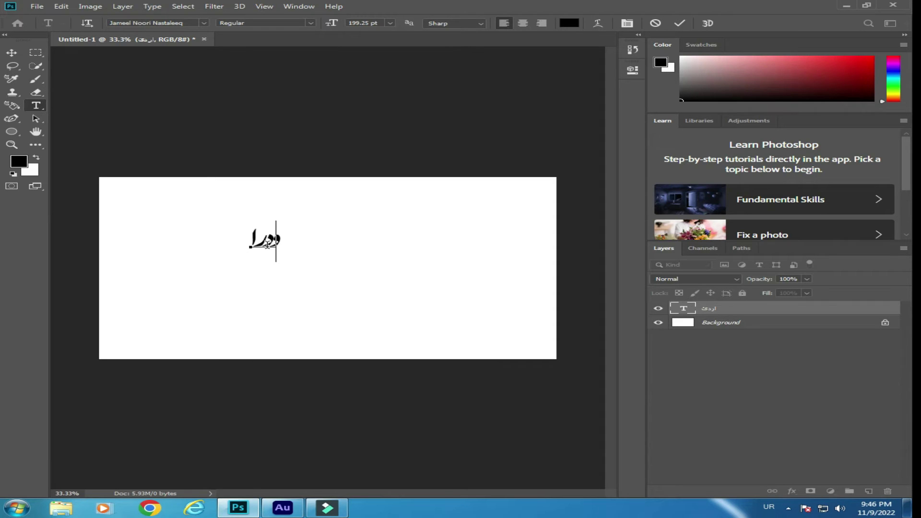
pyautogui.hotkey('ctrl', 'a')
pyautogui.press('BackSpace')
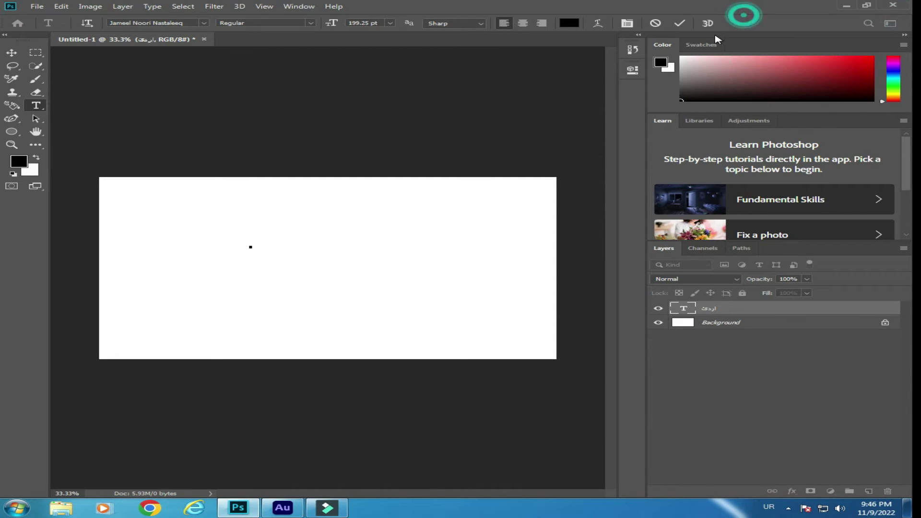
pyautogui.click(13, 52)
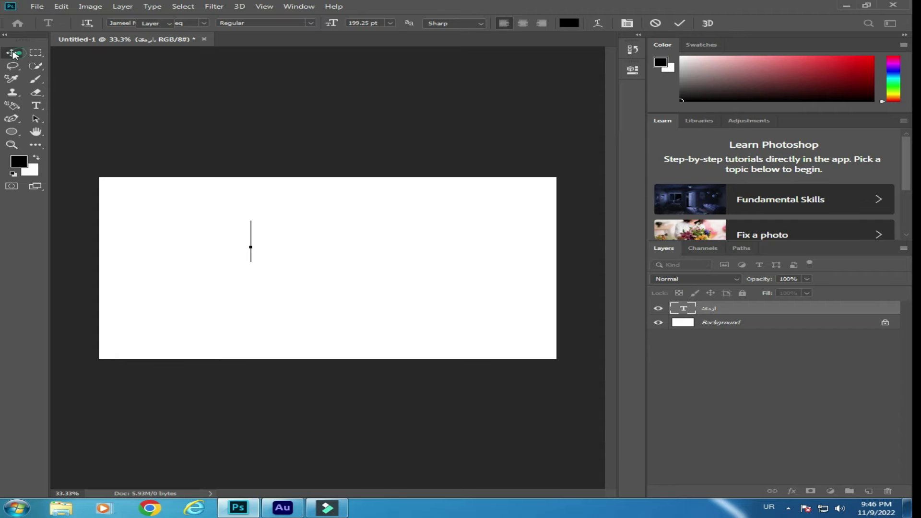
pyautogui.click(894, 4)
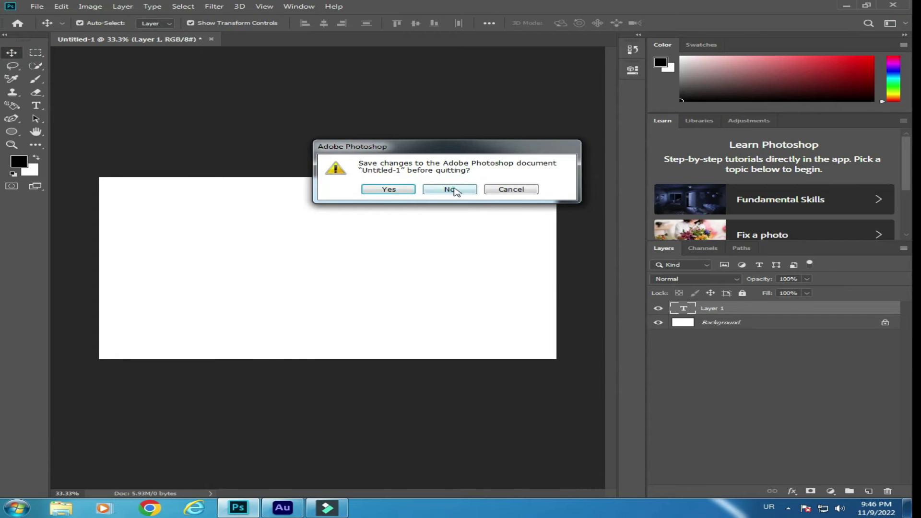
# - Quit without saving Untitled-1, relaunch Photoshop, and start a new text layer on the canvas
pyautogui.click(451, 189)
pyautogui.click(238, 508)
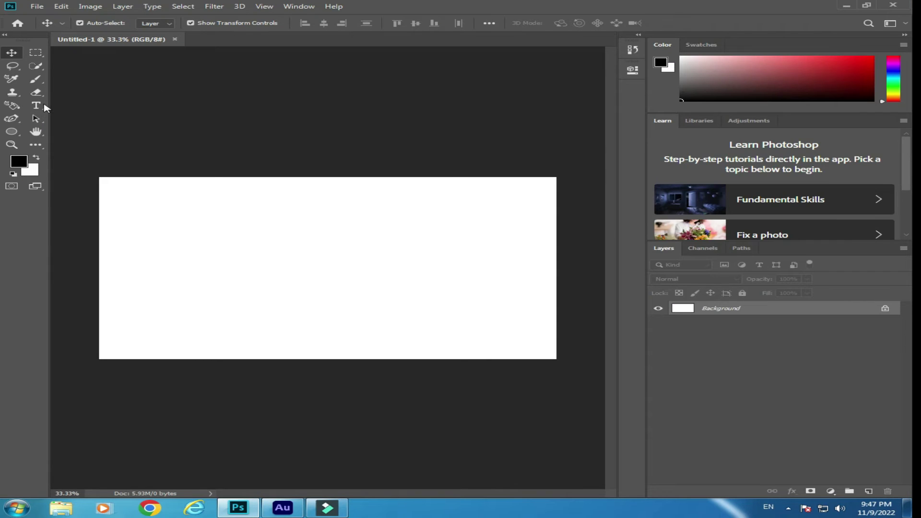
pyautogui.click(36, 106)
pyautogui.click(301, 248)
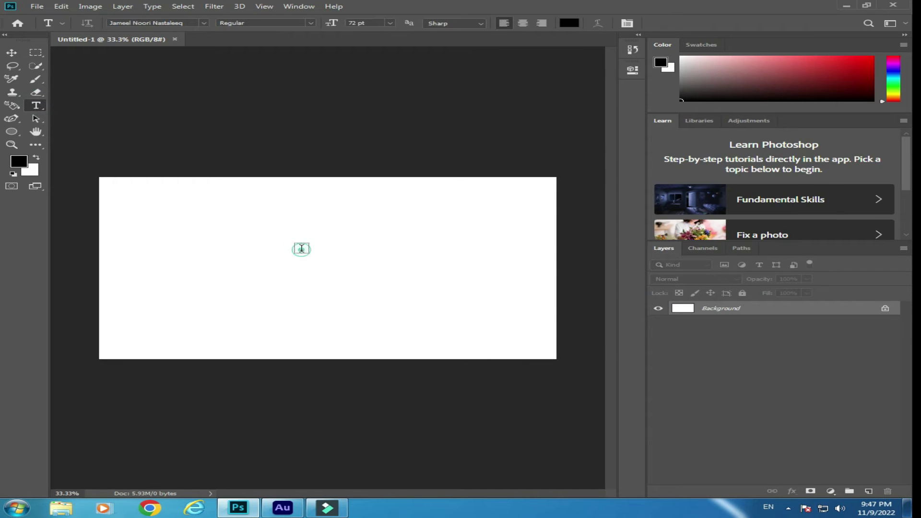
pyautogui.click(304, 248)
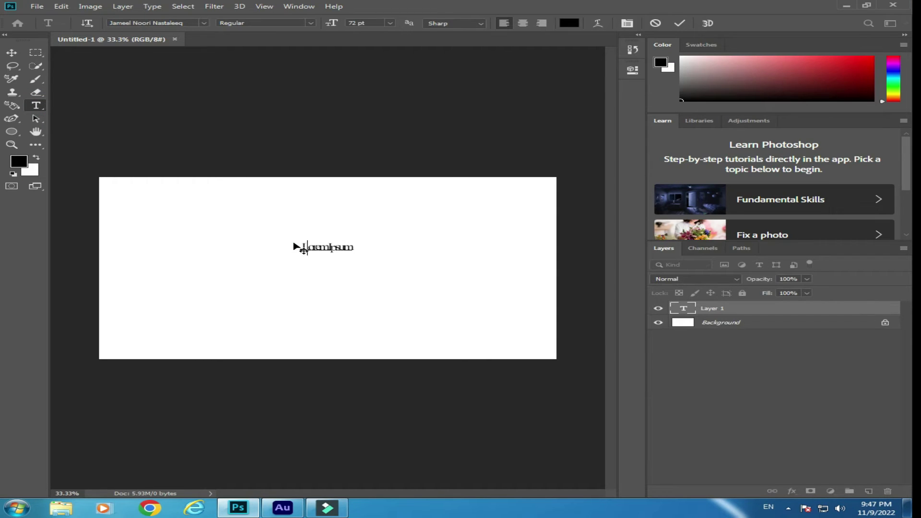
# - Remove the mistyped Latin letters 'ardv' from the new text layer
pyautogui.write('ardv')
pyautogui.hotkey('ctrl', 'a')
pyautogui.press('Left')
pyautogui.hotkey('ctrl', 'a')
pyautogui.press('BackSpace')
# - Switch the Windows keyboard input language to Urdu and select all the text
pyautogui.hotkey('alt', 'shift')
pyautogui.click(768, 506)
pyautogui.click(766, 478)
pyautogui.click(769, 506)
pyautogui.click(774, 479)
pyautogui.hotkey('alt', 'shift')
pyautogui.hotkey('ctrl', 'a')
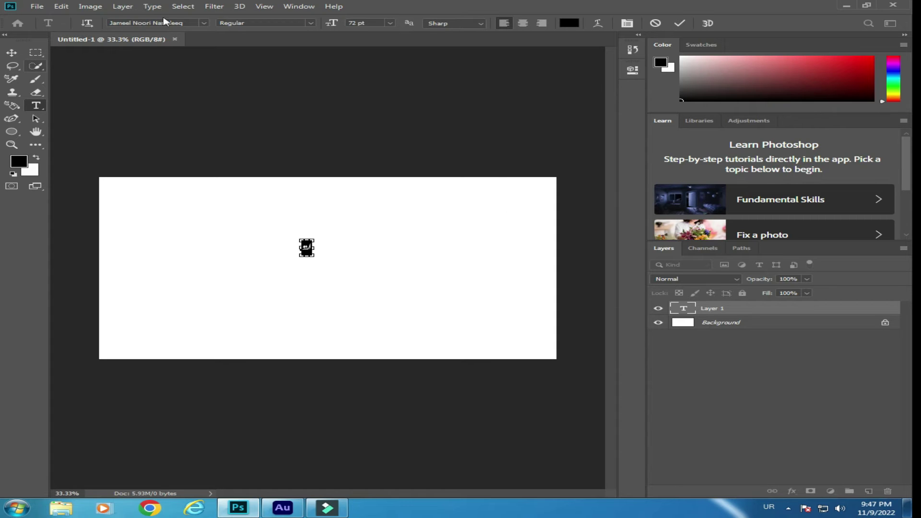
# - Commit the text and scale the tiny Urdu word اردو up to a large size
pyautogui.click(11, 52)
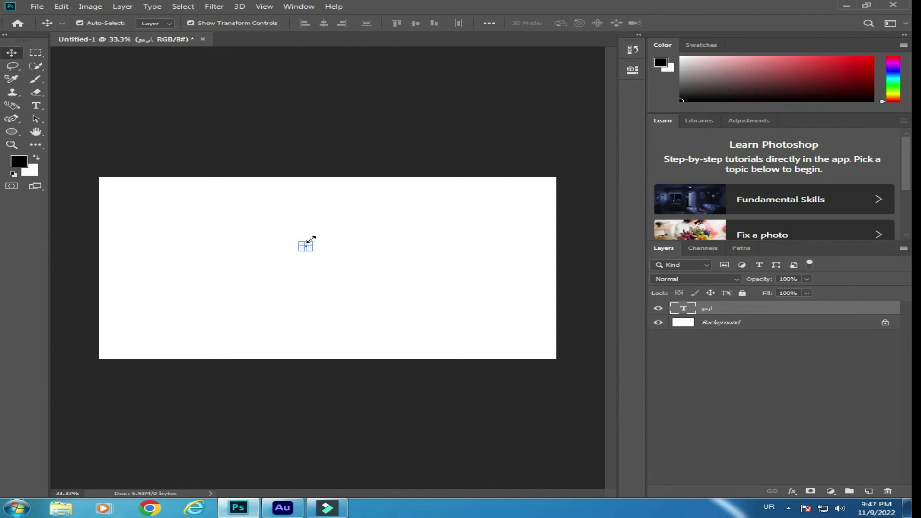
pyautogui.moveTo(311, 239); pyautogui.dragTo(384, 140)
pyautogui.moveTo(345, 192); pyautogui.dragTo(303, 282)
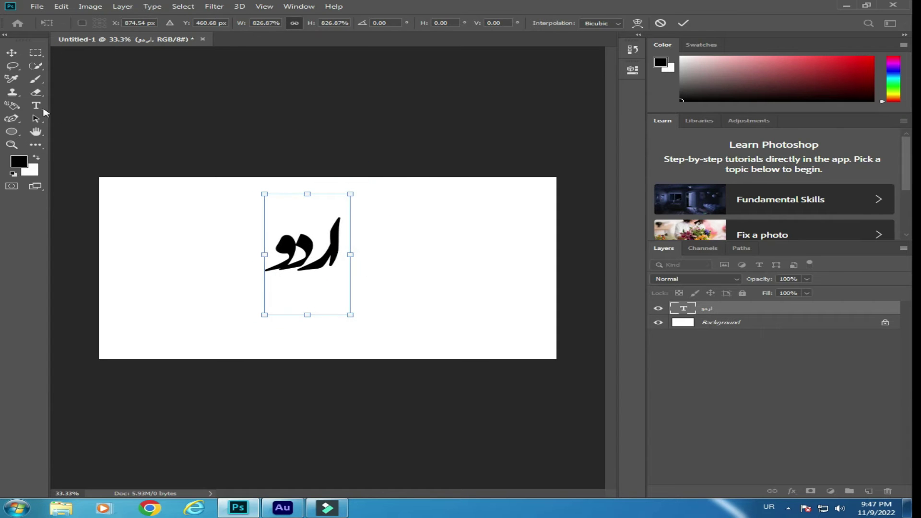
pyautogui.click(36, 105)
pyautogui.click(304, 255)
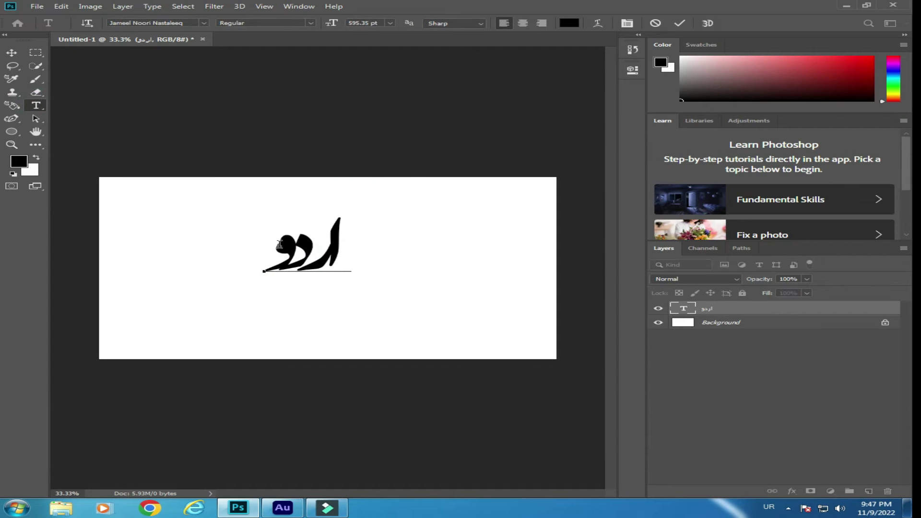
# - Set the Urdu word's letter tracking to -60 in the Properties panel
pyautogui.hotkey('ctrl', 'a')
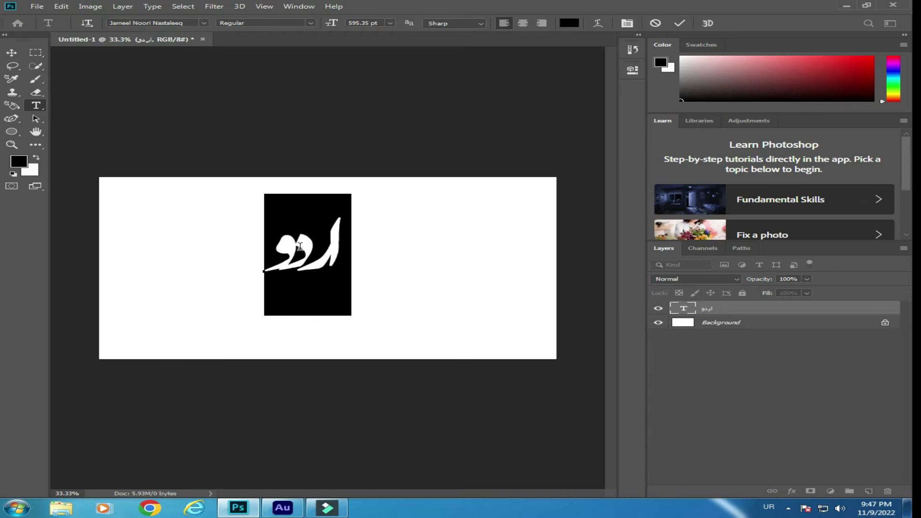
pyautogui.click(633, 70)
pyautogui.click(527, 166)
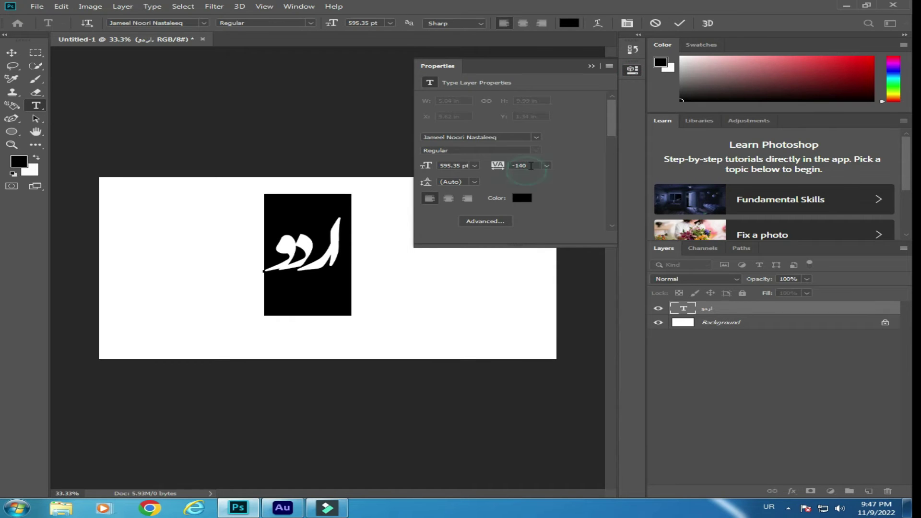
pyautogui.scroll(-6, 530, 167)
pyautogui.scroll(2, 531, 168)
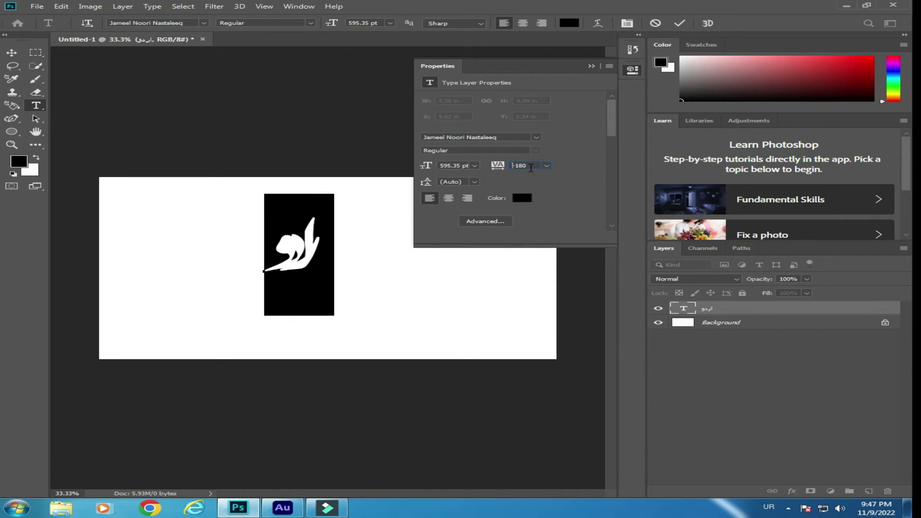
pyautogui.scroll(2, 531, 167)
pyautogui.scroll(6, 532, 167)
pyautogui.scroll(4, 532, 166)
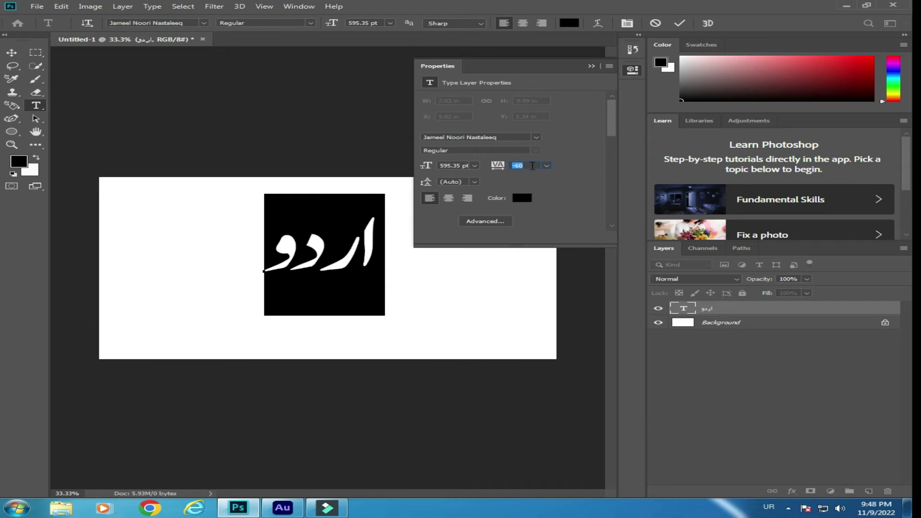
pyautogui.click(592, 67)
pyautogui.click(310, 255)
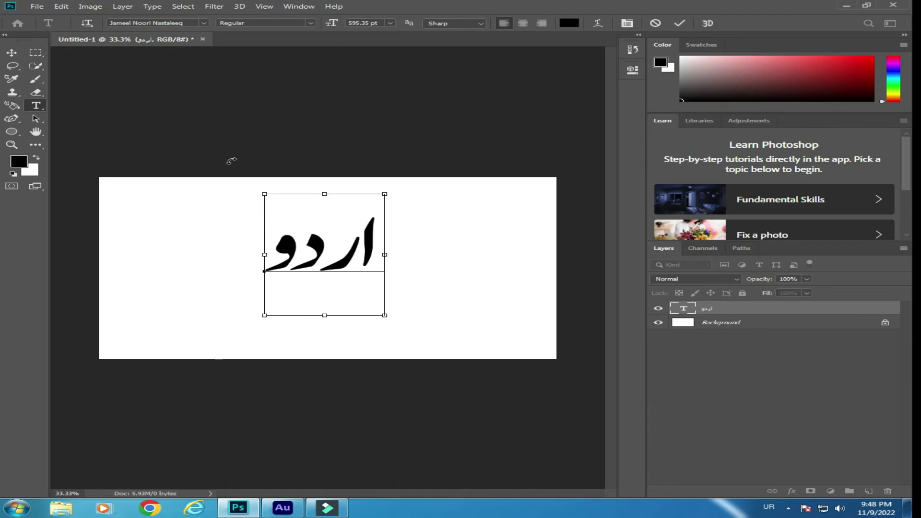
# - Replace the word اردو with لکھیں
pyautogui.hotkey('ctrl', 'a')
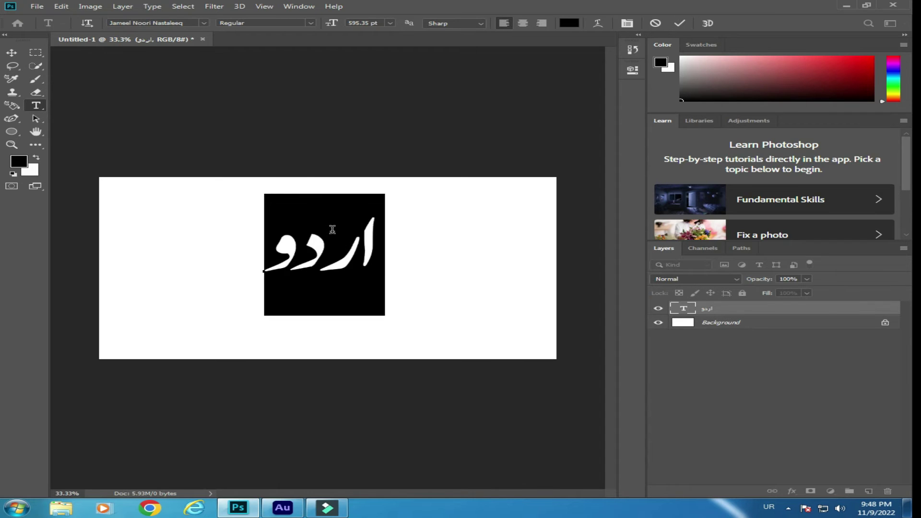
pyautogui.press('BackSpace')
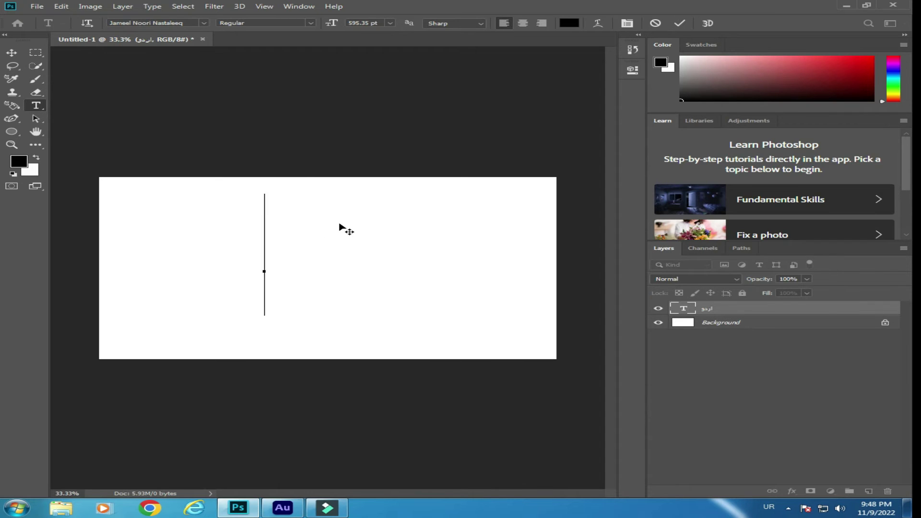
pyautogui.write('لکھیں')
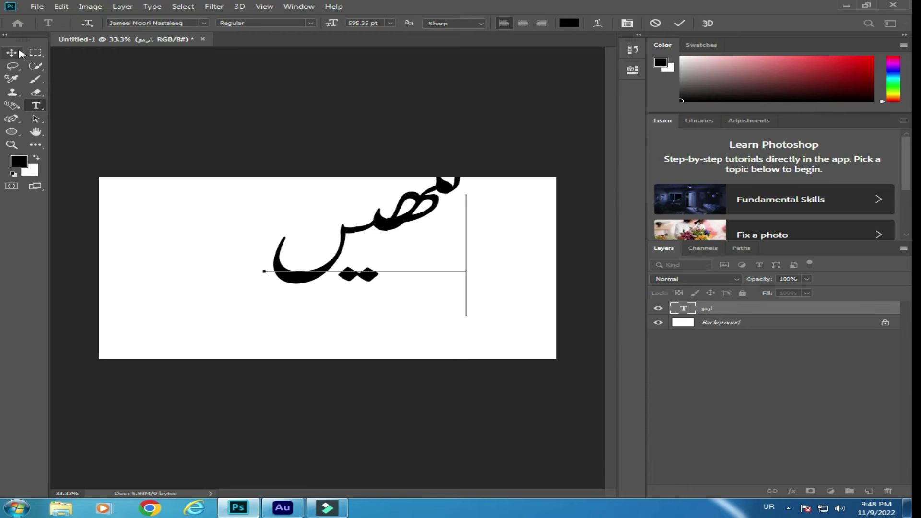
# - Shrink لکھیں to about 52% and move it down-left of the banner centre
pyautogui.click(11, 52)
pyautogui.moveTo(499, 130); pyautogui.dragTo(407, 182)
pyautogui.moveTo(366, 222)
pyautogui.mouseDown()
pyautogui.moveTo(357, 251)
pyautogui.moveTo(328, 238)
pyautogui.mouseUp()
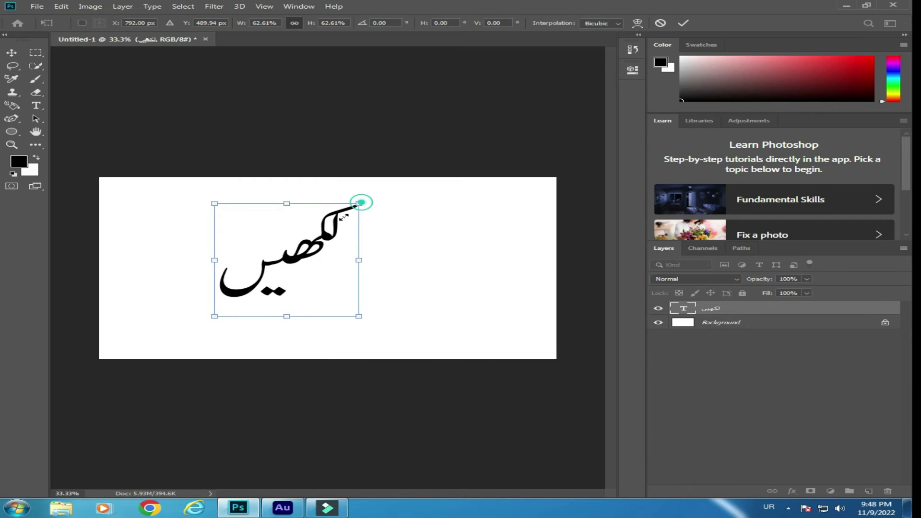
pyautogui.moveTo(360, 202); pyautogui.dragTo(335, 222)
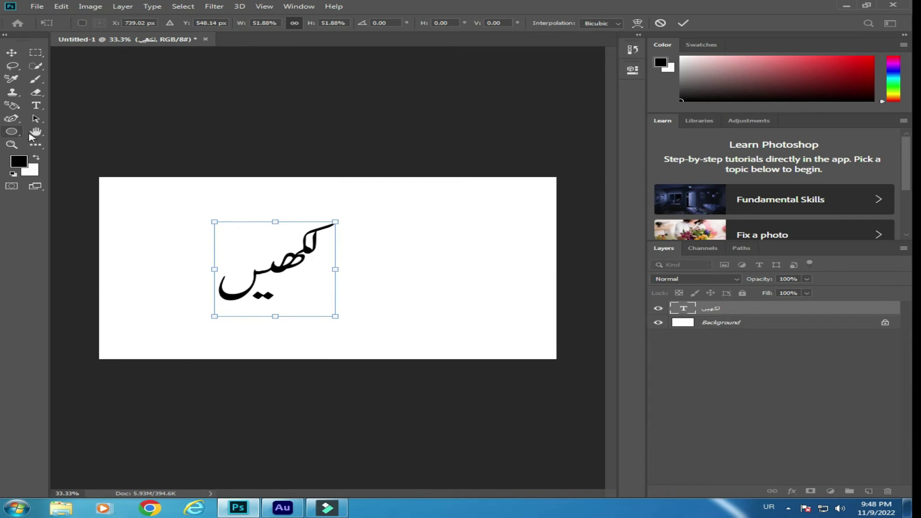
pyautogui.click(36, 105)
# - Change the font of لکھیں from Jameel Noori Nastaleeq to Arabic Typesetting
pyautogui.click(275, 256)
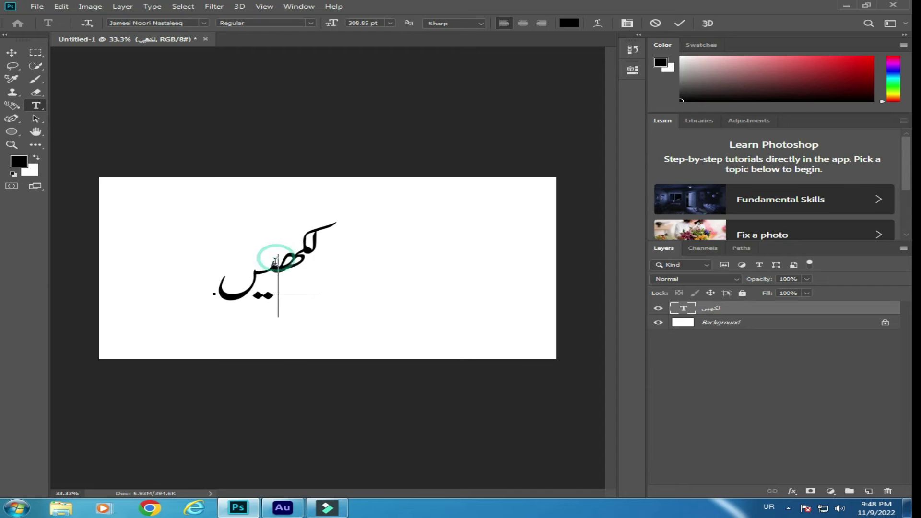
pyautogui.doubleClick(272, 264)
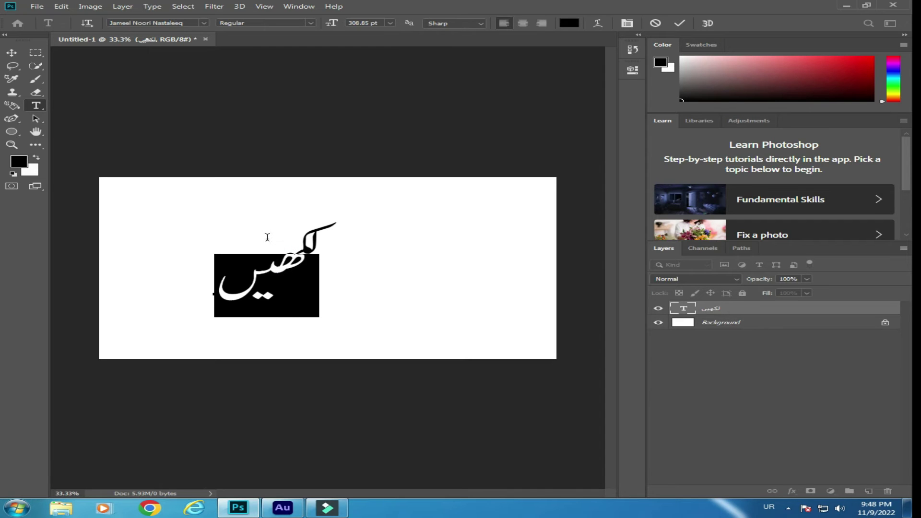
pyautogui.click(202, 23)
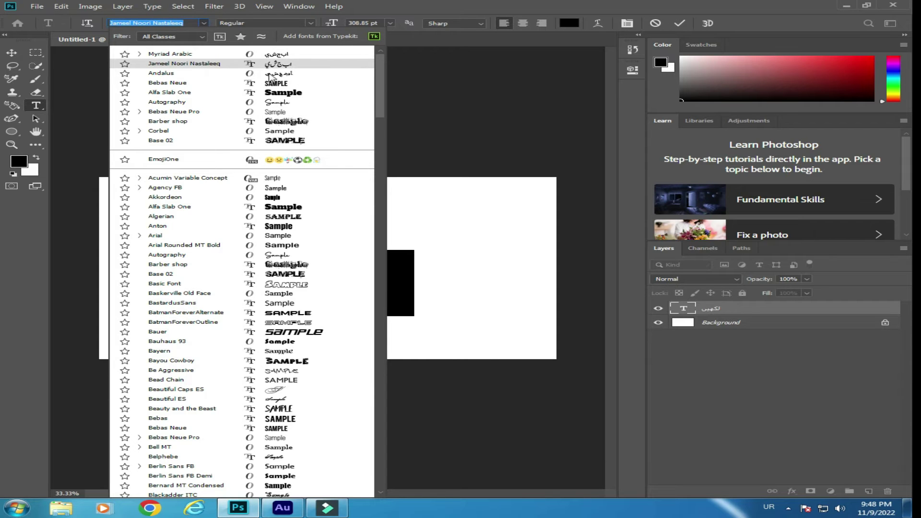
pyautogui.moveTo(382, 74)
pyautogui.mouseDown()
pyautogui.moveTo(373, 121)
pyautogui.moveTo(381, 269)
pyautogui.mouseUp()
pyautogui.moveTo(377, 371); pyautogui.dragTo(381, 390)
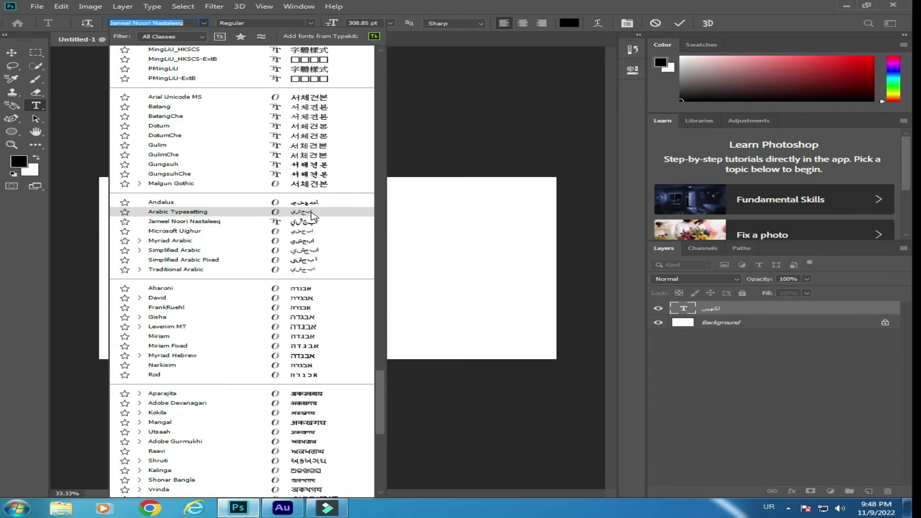
pyautogui.click(312, 212)
pyautogui.click(271, 269)
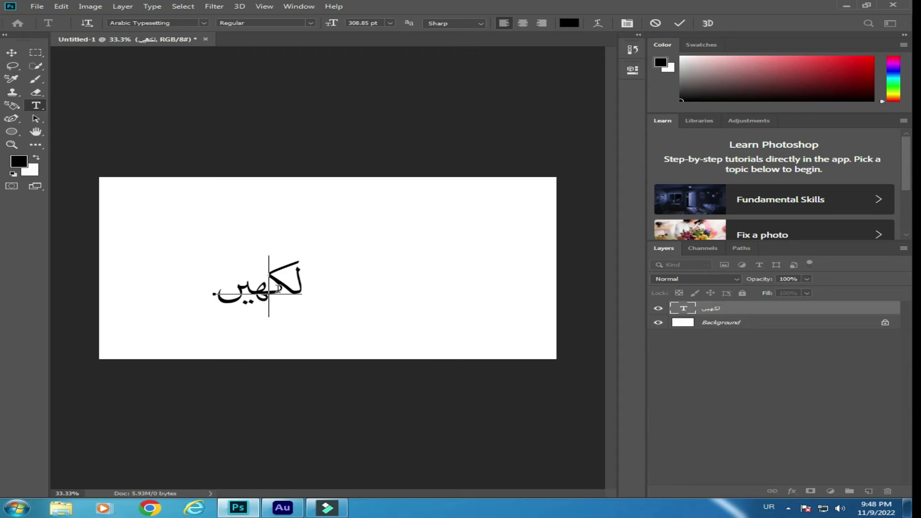
# - Delete لکھیں, then type and erase test Urdu letters, leaving the text layer empty
pyautogui.press('ctrl')
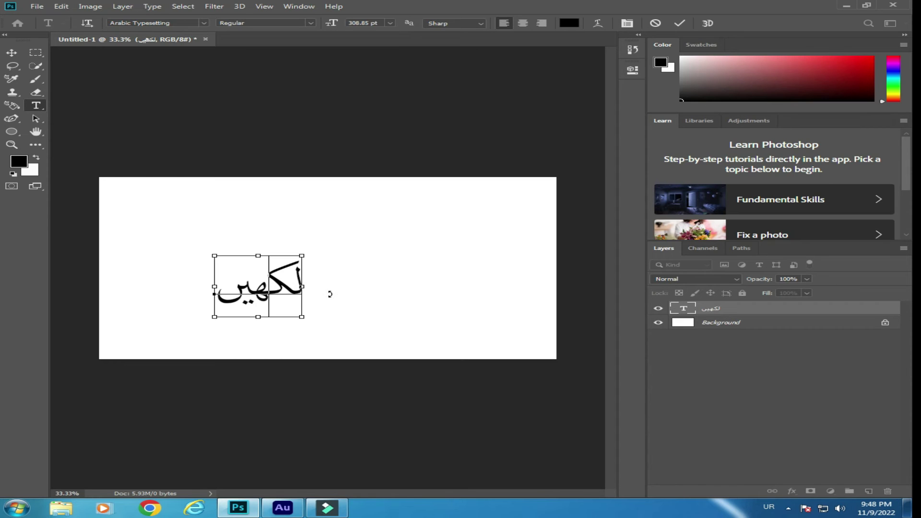
pyautogui.hotkey('ctrl', 'a')
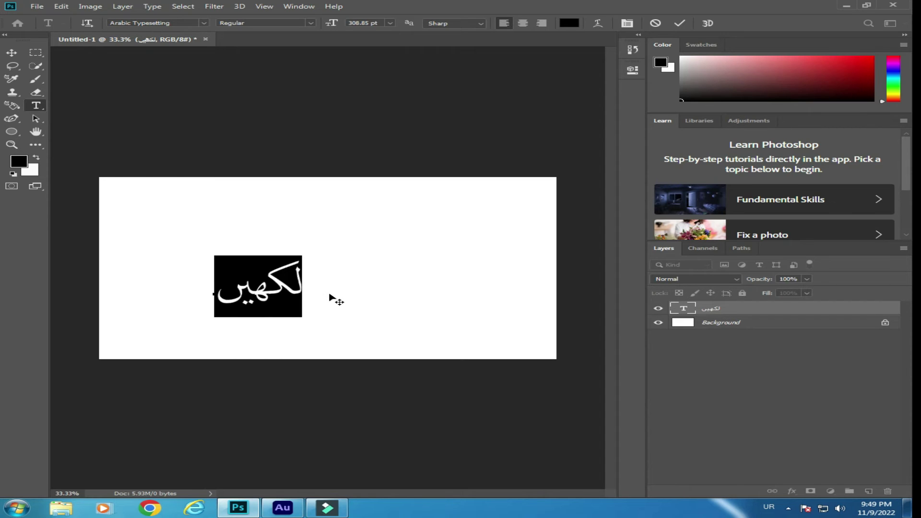
pyautogui.press('BackSpace')
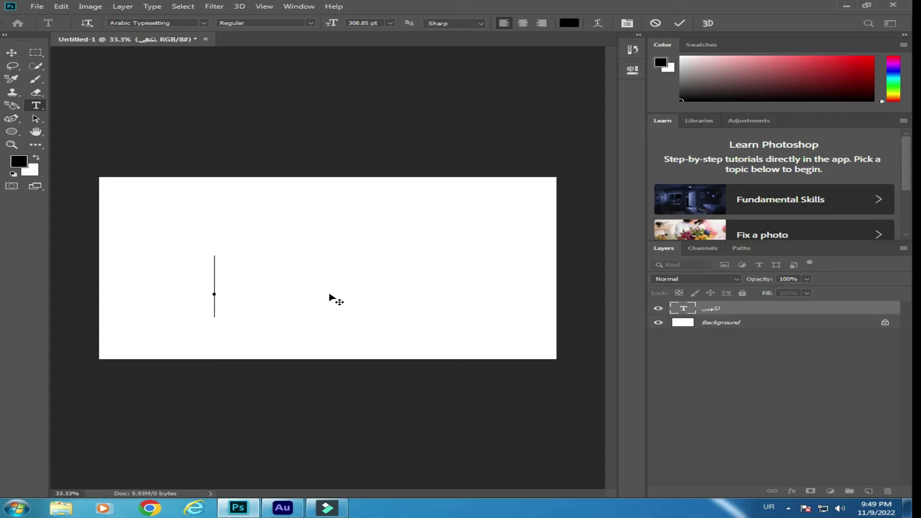
pyautogui.write('ٹ')
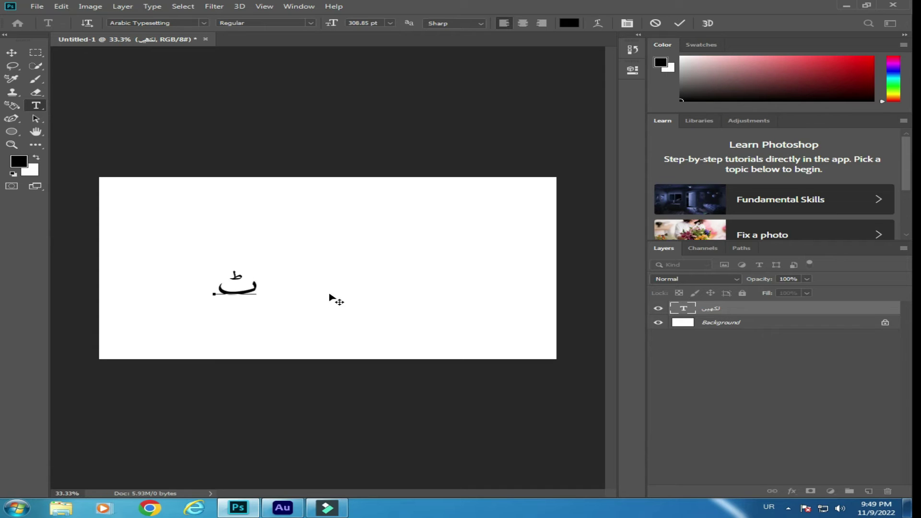
pyautogui.write('ٰ')
pyautogui.press('BackSpace')
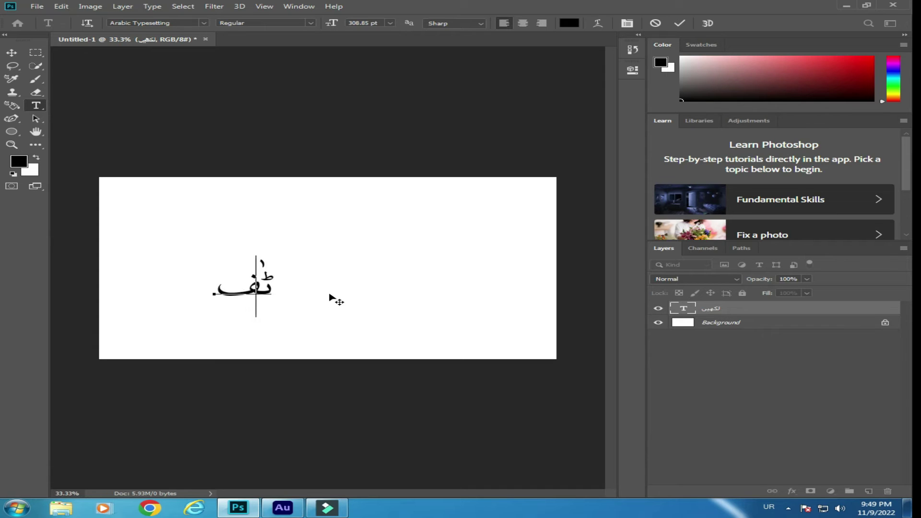
pyautogui.write('ل')
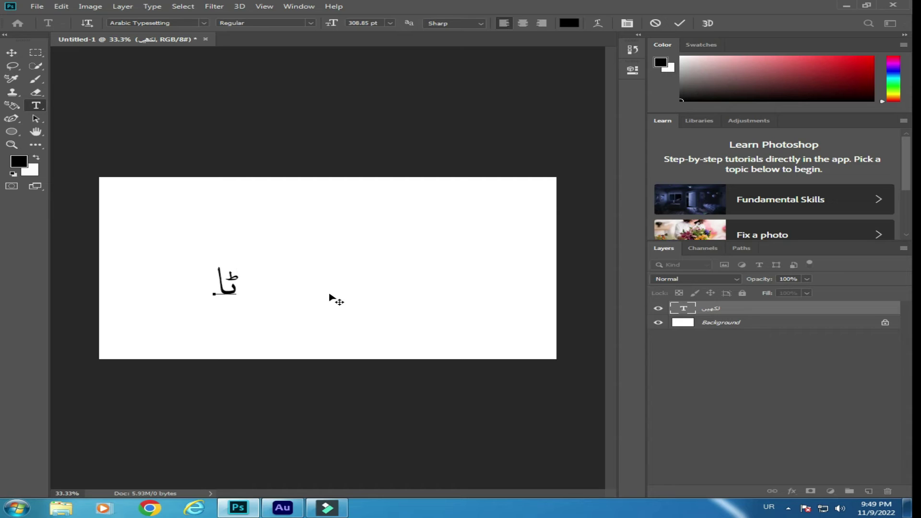
pyautogui.write('ف')
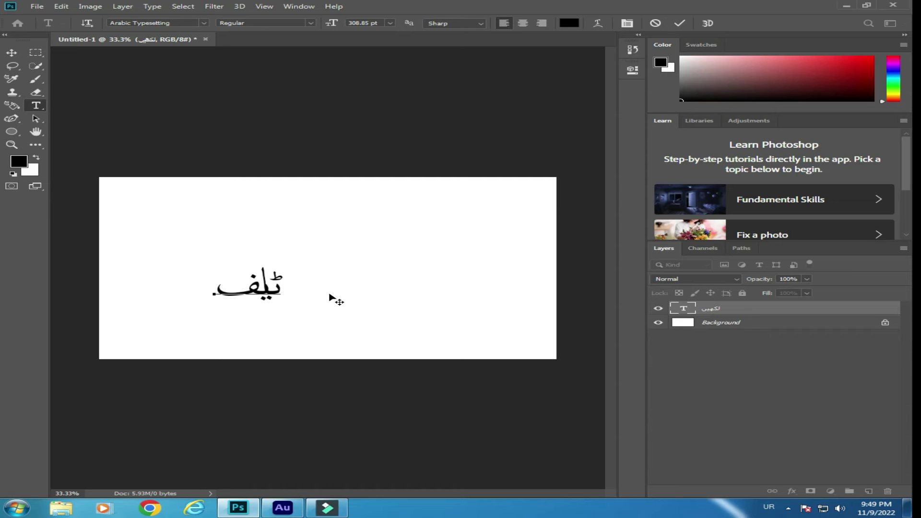
pyautogui.press('BackSpace')
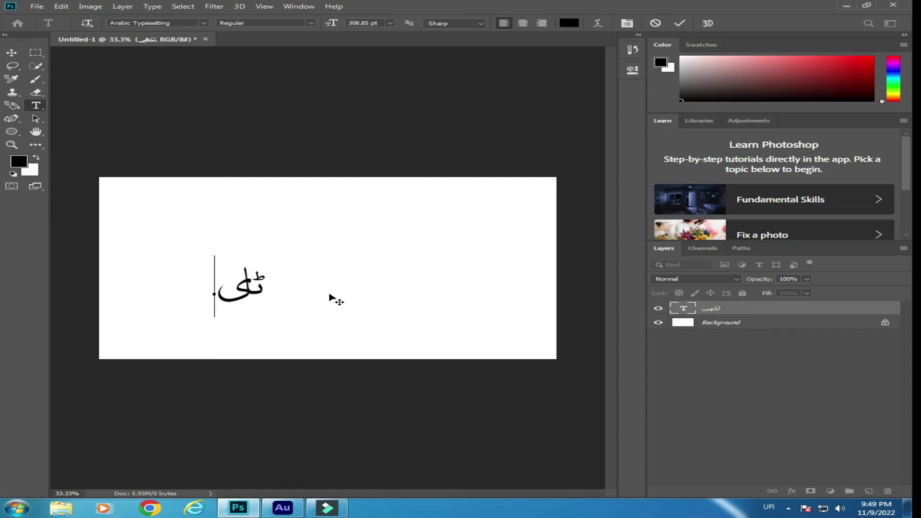
pyautogui.press('BackSpace')
pyautogui.press('BackSpace')
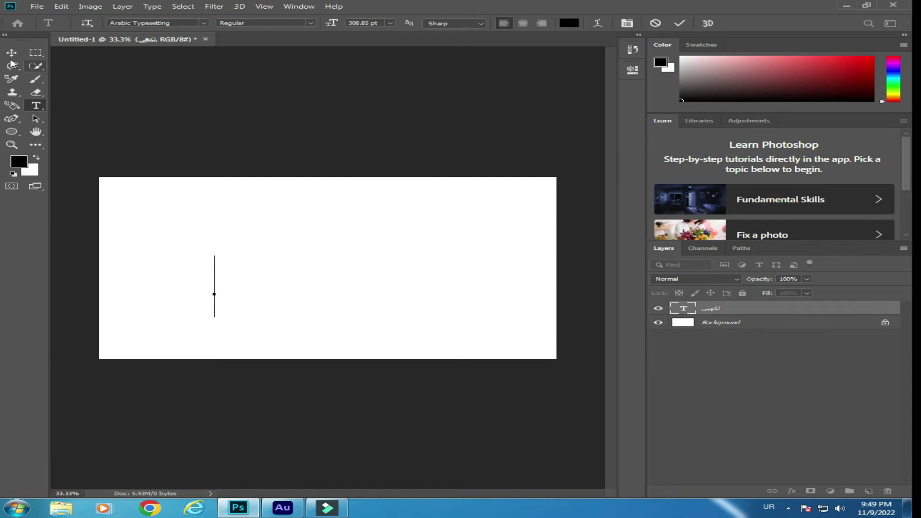
pyautogui.click(12, 52)
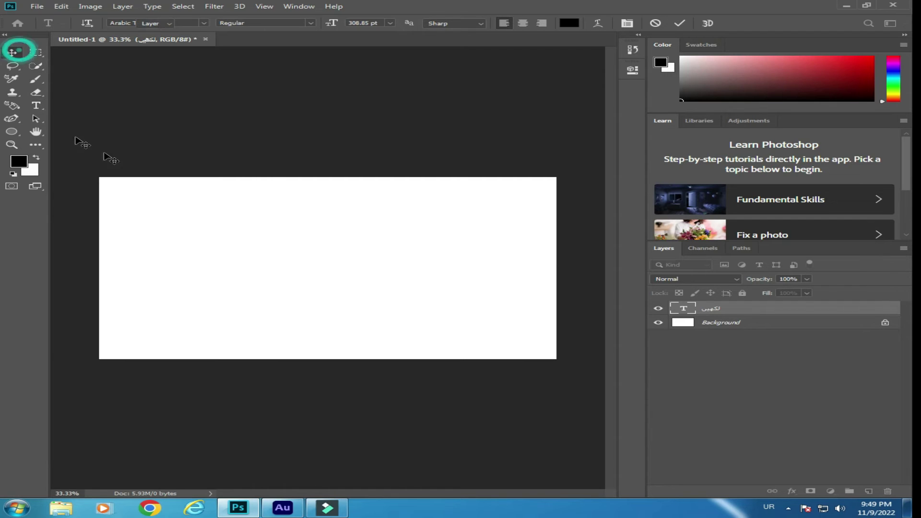
pyautogui.click(36, 105)
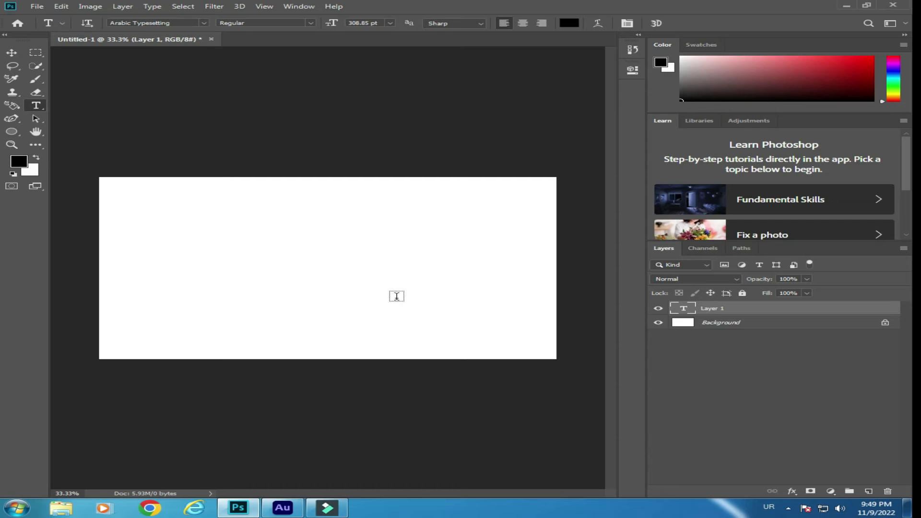
pyautogui.click(317, 249)
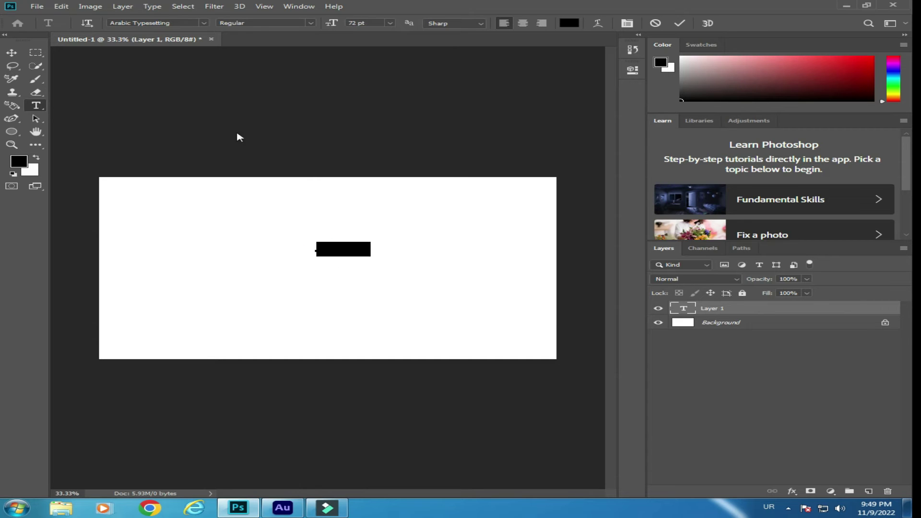
pyautogui.click(11, 53)
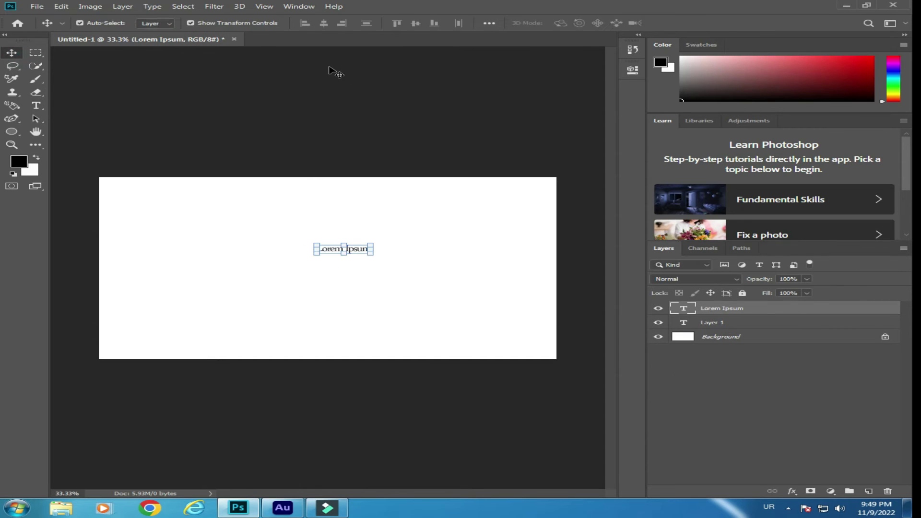
pyautogui.press('Delete')
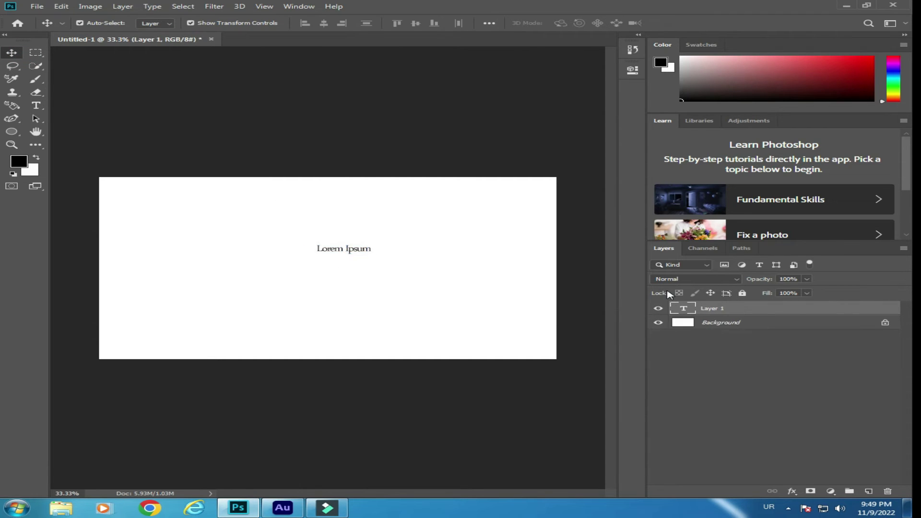
# - Open 9110-483.jpg and copy the whole portrait photo
pyautogui.click(37, 7)
pyautogui.click(61, 30)
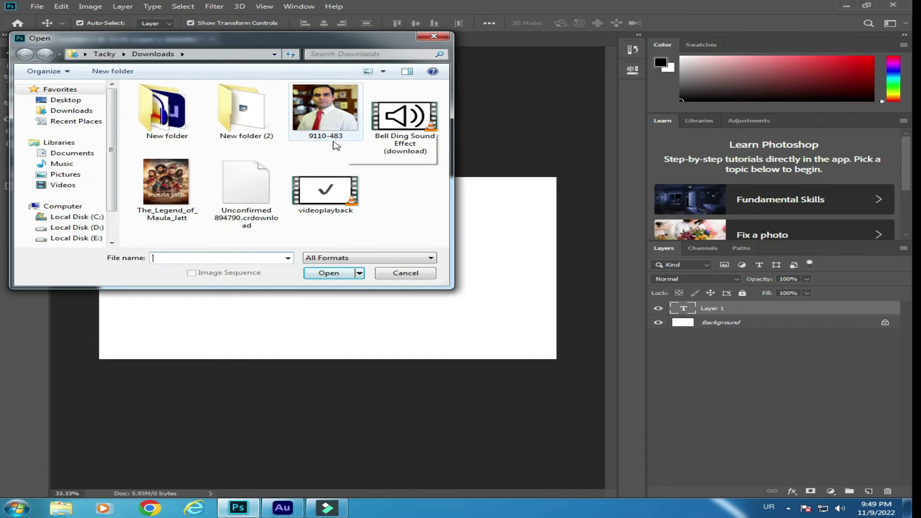
pyautogui.doubleClick(324, 114)
pyautogui.hotkey('ctrl', 'a')
pyautogui.hotkey('ctrl', 'c')
# - Paste the portrait into Untitled-1, enlarge it to about 193%, and move it right of centre
pyautogui.click(192, 39)
pyautogui.hotkey('ctrl', 'v')
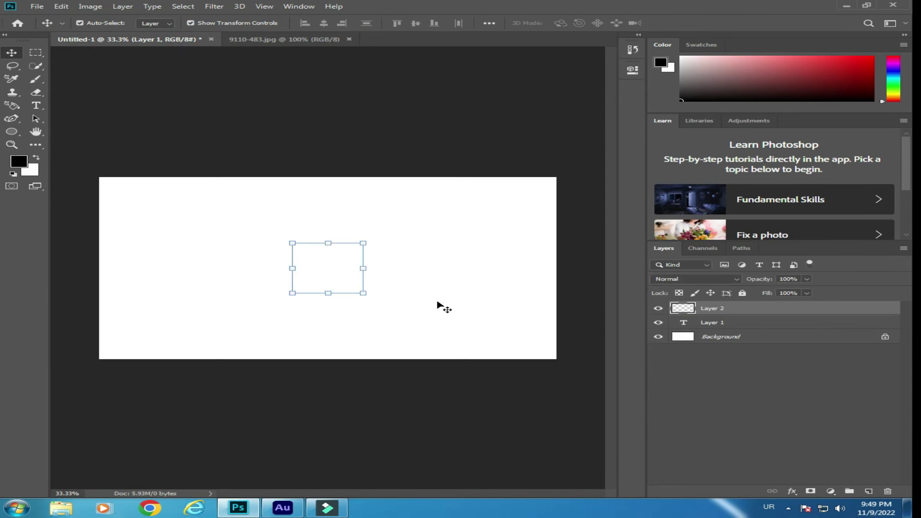
pyautogui.moveTo(363, 243); pyautogui.dragTo(427, 190)
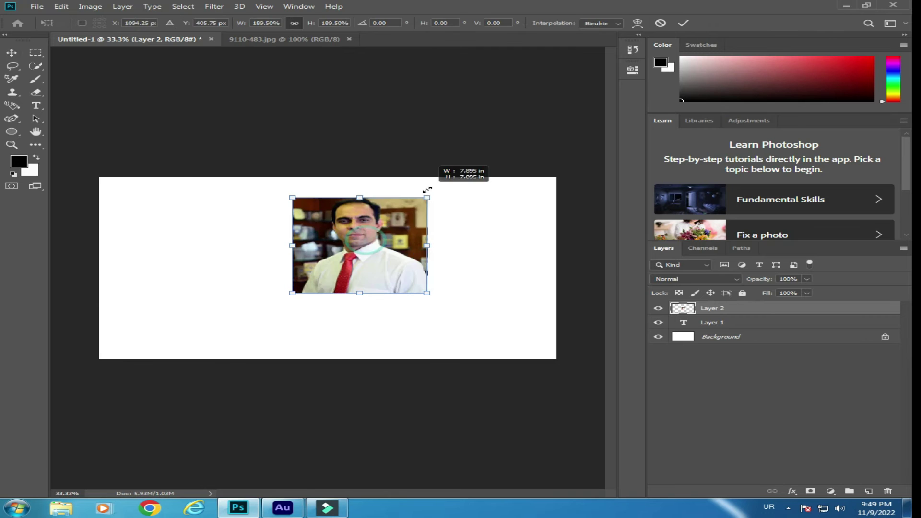
pyautogui.moveTo(365, 245); pyautogui.dragTo(420, 268)
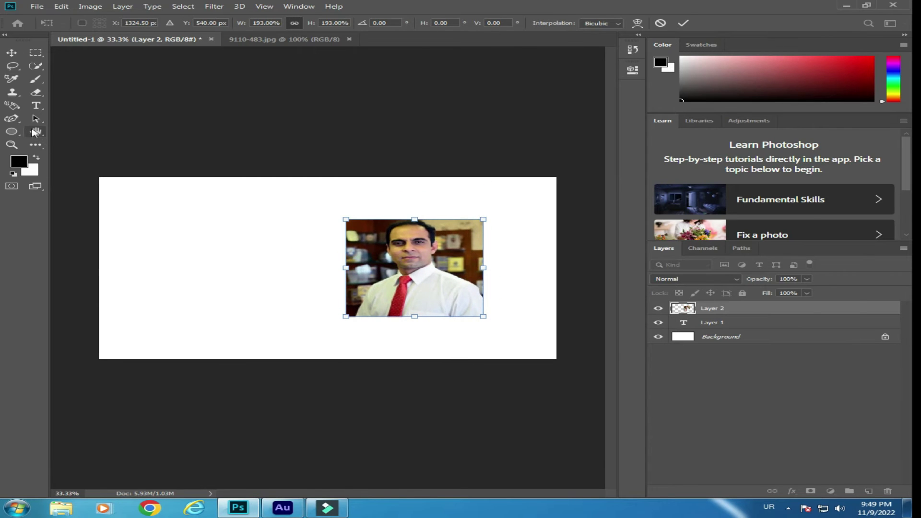
pyautogui.click(11, 131)
# - Draw a large black 933×1188 px ellipse over the portrait and nudge it upward
pyautogui.rightClick(12, 132)
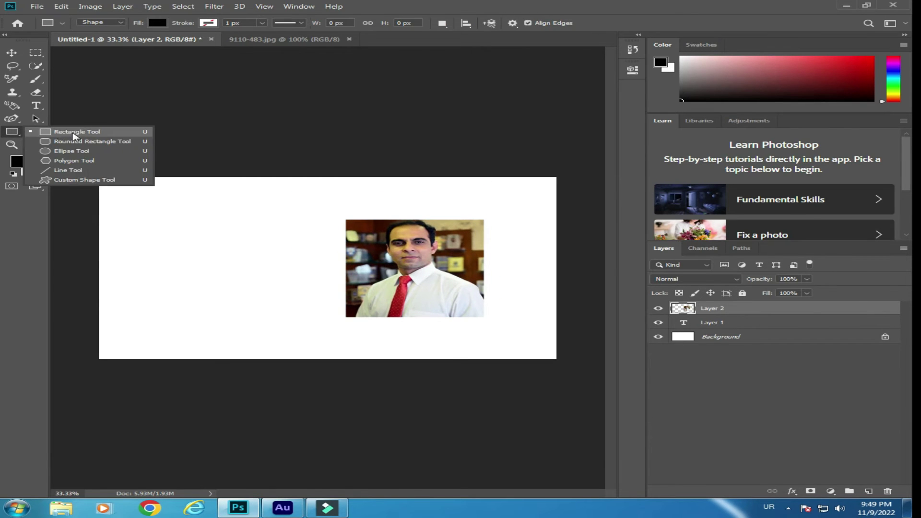
pyautogui.click(73, 151)
pyautogui.moveTo(311, 197); pyautogui.dragTo(533, 397)
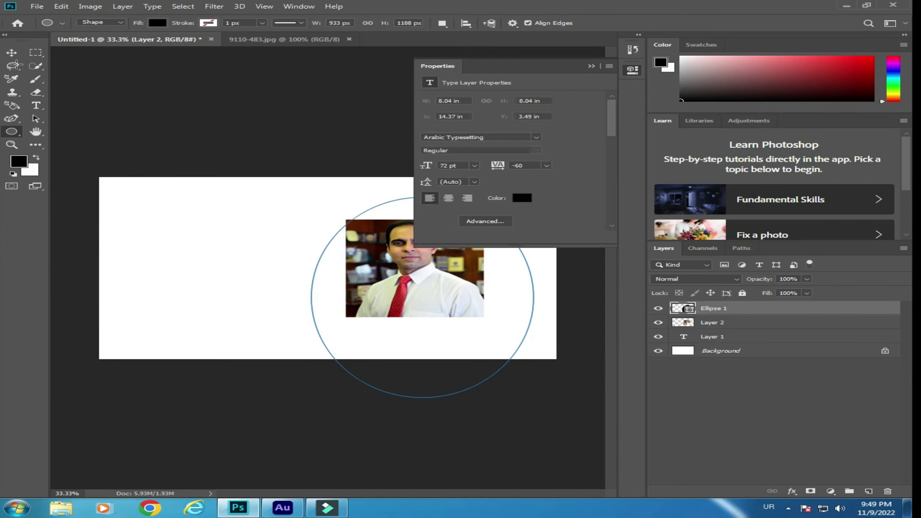
pyautogui.click(591, 67)
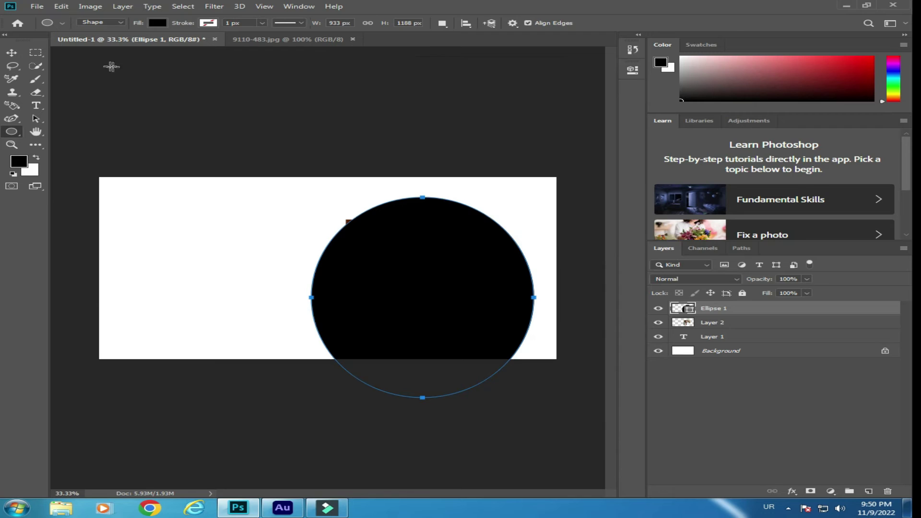
pyautogui.click(12, 52)
pyautogui.moveTo(432, 233); pyautogui.dragTo(439, 208)
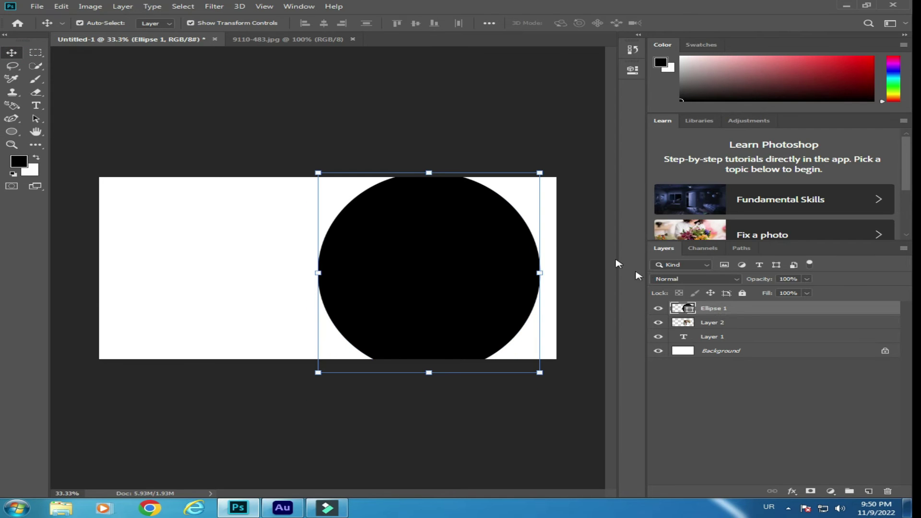
# - Move the portrait layer above the circle and enlarge it to cover the circle
pyautogui.click(714, 323)
pyautogui.moveTo(723, 327)
pyautogui.mouseDown()
pyautogui.moveTo(726, 305)
pyautogui.moveTo(717, 307)
pyautogui.mouseUp()
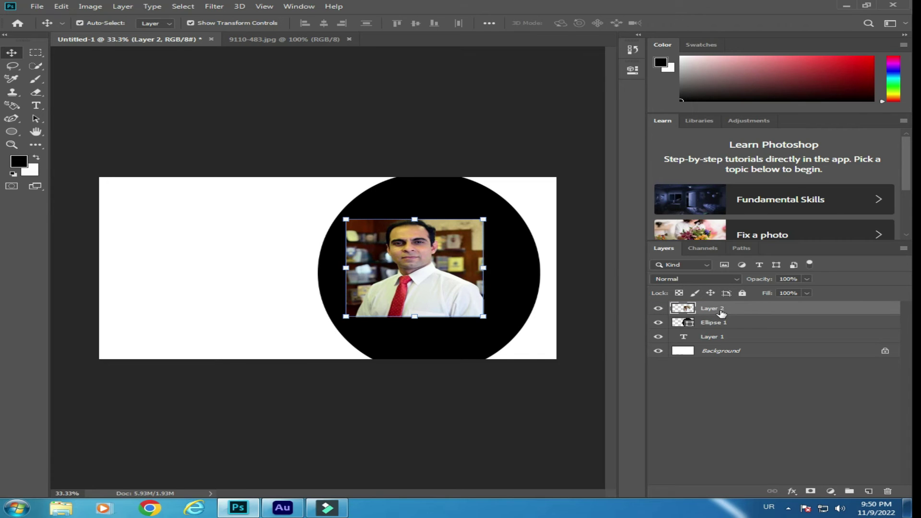
pyautogui.rightClick(716, 310)
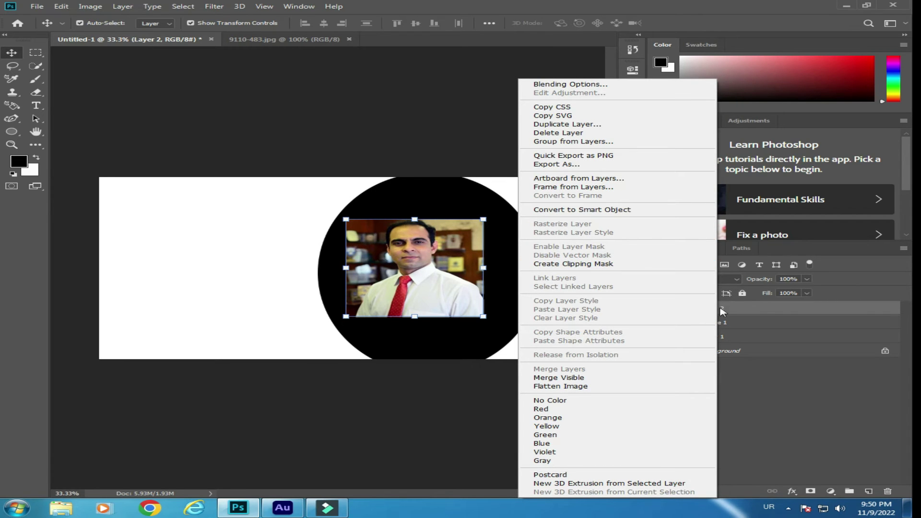
pyautogui.click(807, 313)
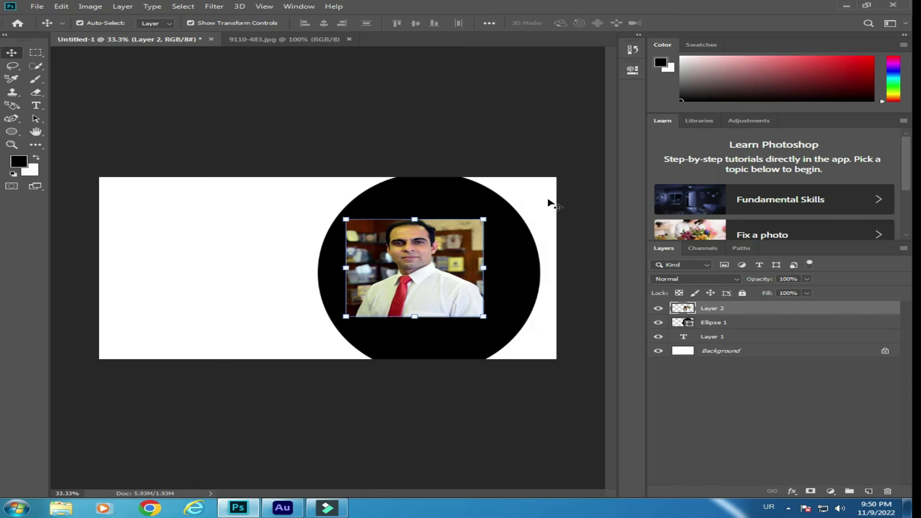
pyautogui.moveTo(484, 218); pyautogui.dragTo(555, 168)
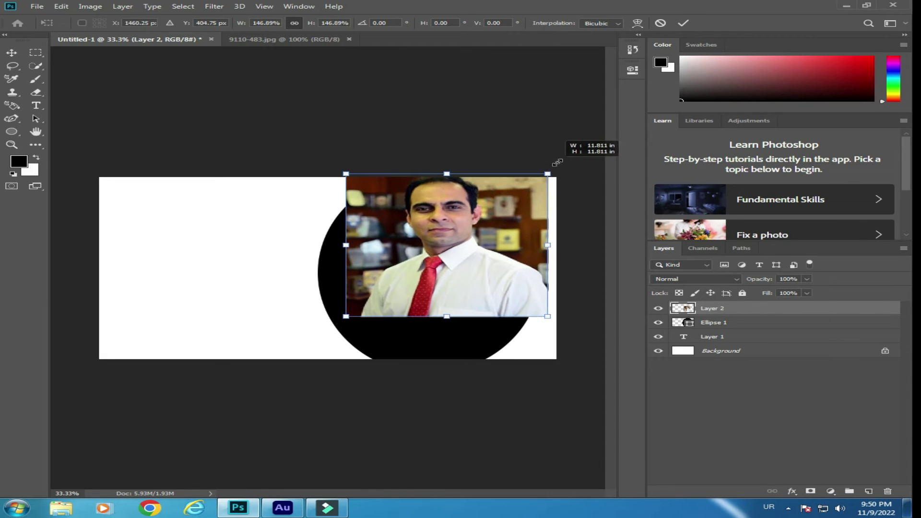
pyautogui.moveTo(492, 235); pyautogui.dragTo(478, 249)
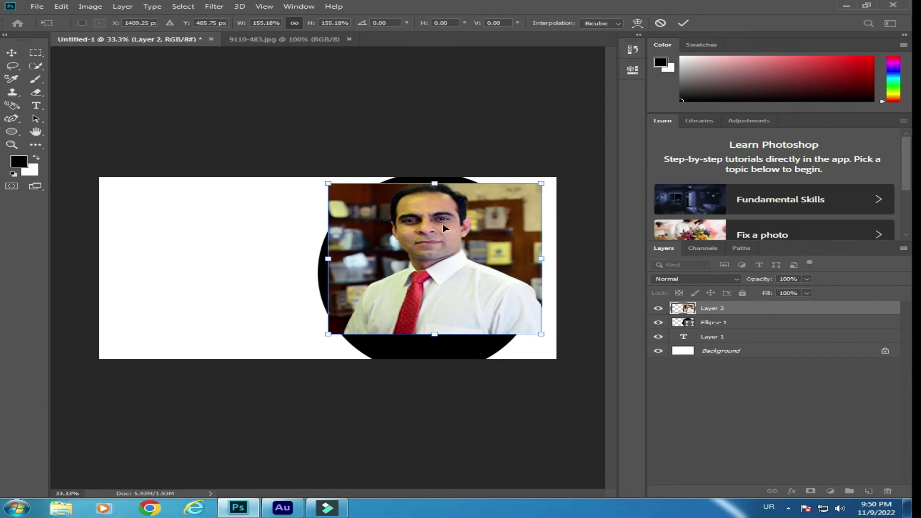
# - Clip the portrait into the Ellipse 1 circle and scale it to about 123% to fill it
pyautogui.click(728, 311)
pyautogui.rightClick(730, 312)
pyautogui.click(590, 264)
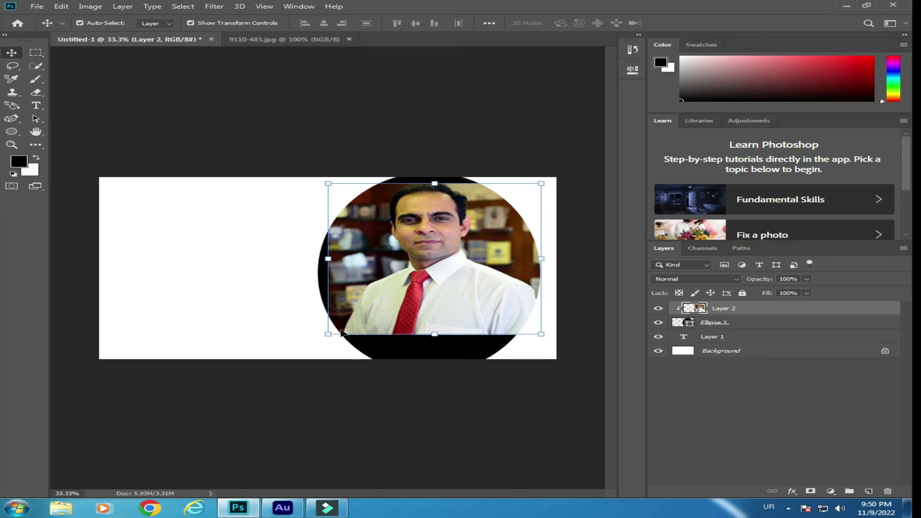
pyautogui.moveTo(324, 340); pyautogui.dragTo(298, 356)
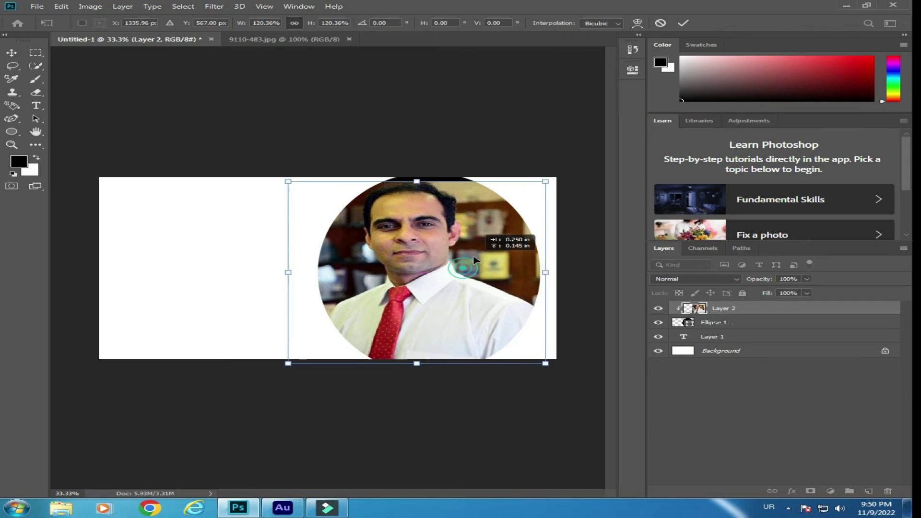
pyautogui.moveTo(398, 329); pyautogui.dragTo(416, 321)
pyautogui.moveTo(433, 357); pyautogui.dragTo(432, 365)
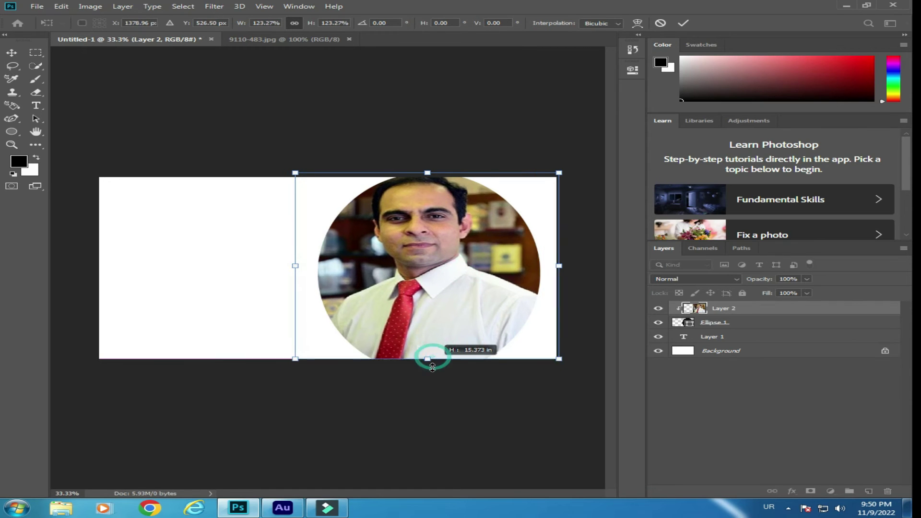
# - Type the person's name in Urdu on the banner's left, correcting typing mistakes
pyautogui.click(34, 107)
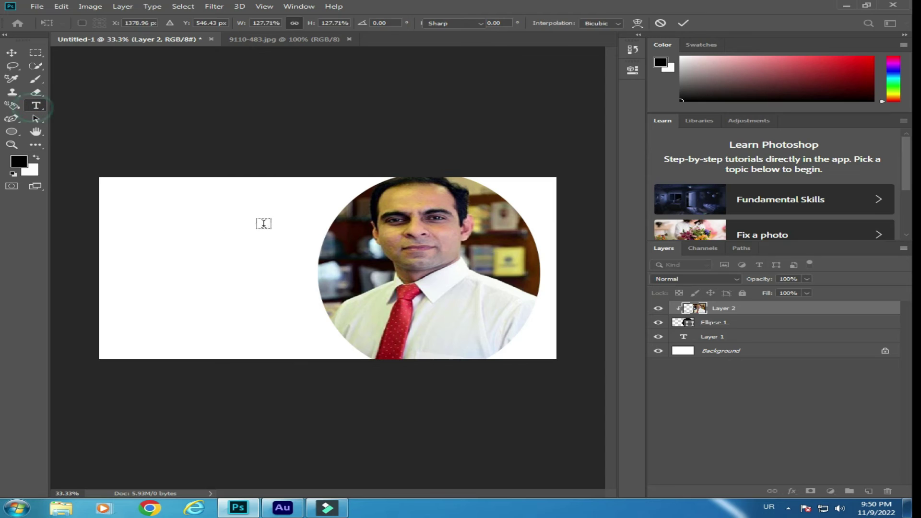
pyautogui.click(204, 219)
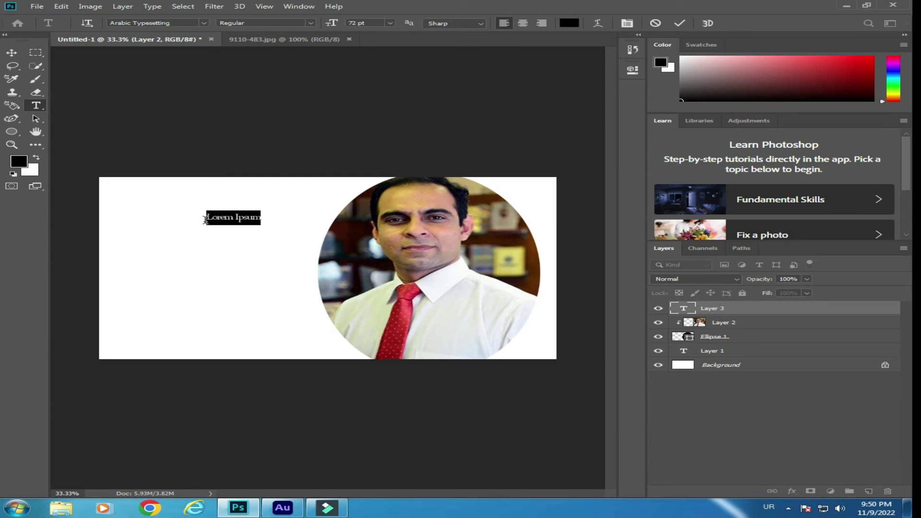
pyautogui.write('ب')
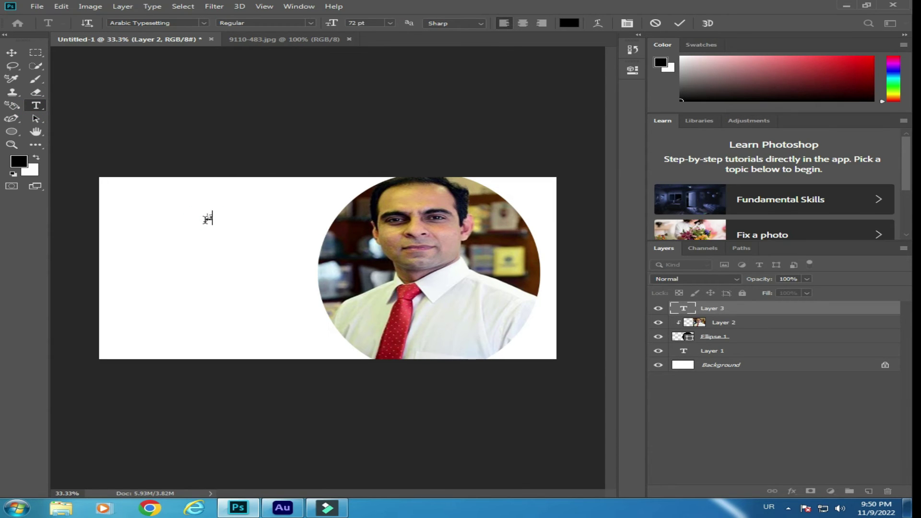
pyautogui.write('علی')
pyautogui.press('BackSpace')
pyautogui.press('BackSpace')
pyautogui.press('BackSpace')
pyautogui.write('علی')
pyautogui.press('BackSpace')
pyautogui.press('BackSpace')
pyautogui.press('BackSpace')
pyautogui.write('علی')
pyautogui.write('ی')
pyautogui.press('BackSpace')
pyautogui.write('ی شاہ')
# - Set the name in Jameel Noori Nastaleeq and enlarge it to 258.3 pt at the banner's left
pyautogui.hotkey('ctrl', 'a')
pyautogui.click(204, 23)
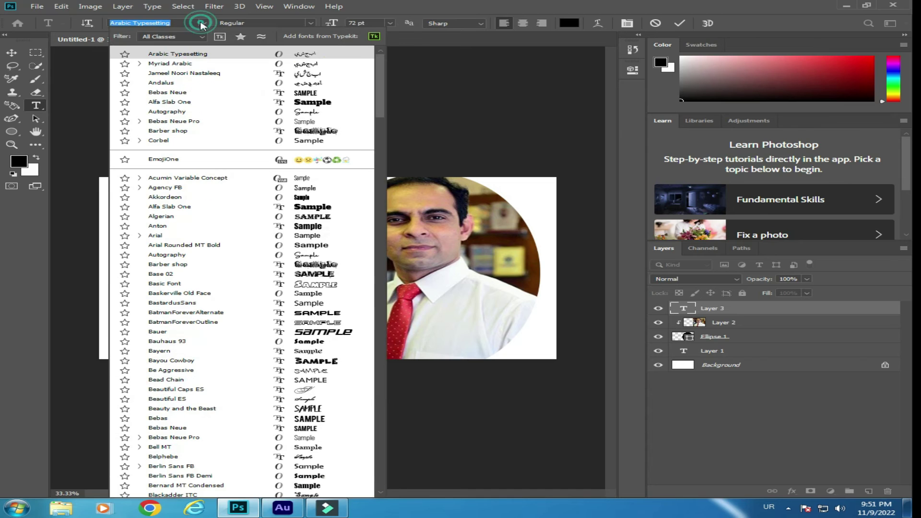
pyautogui.click(185, 73)
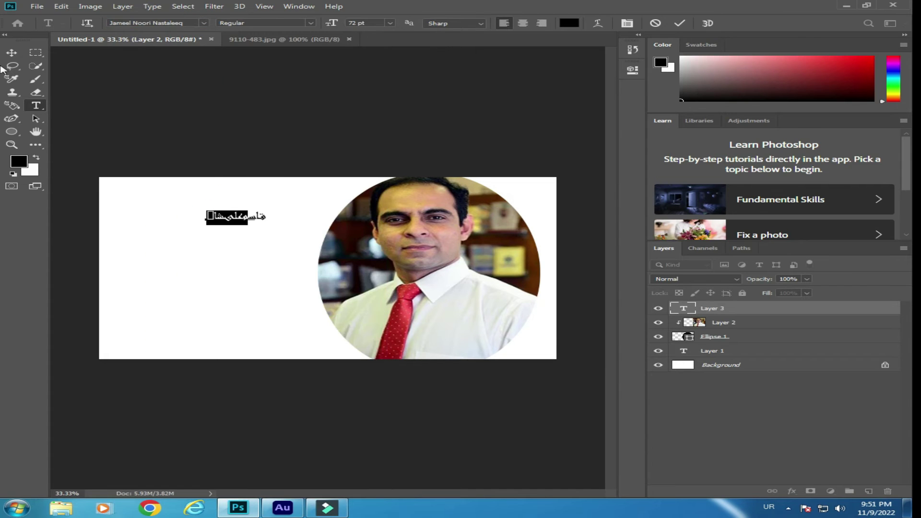
pyautogui.click(12, 53)
pyautogui.moveTo(256, 204); pyautogui.dragTo(369, 146)
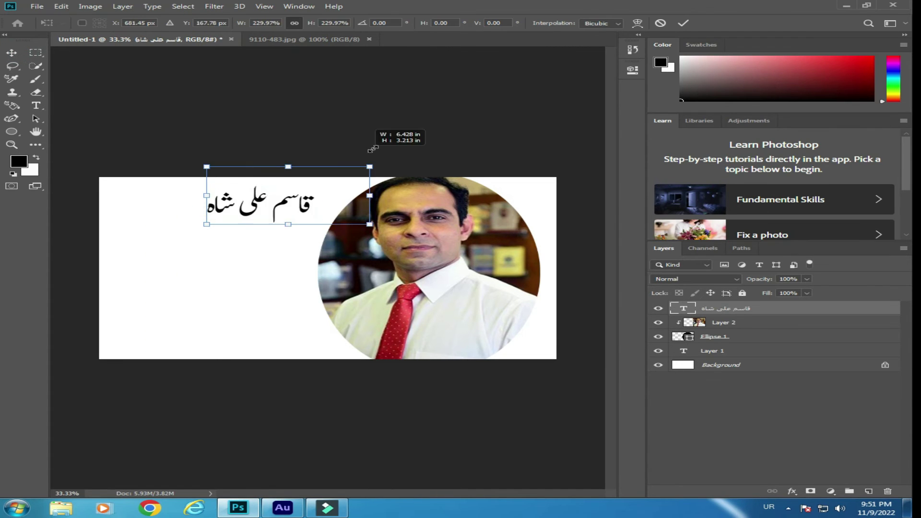
pyautogui.moveTo(326, 189)
pyautogui.mouseDown()
pyautogui.moveTo(253, 232)
pyautogui.moveTo(235, 232)
pyautogui.mouseUp()
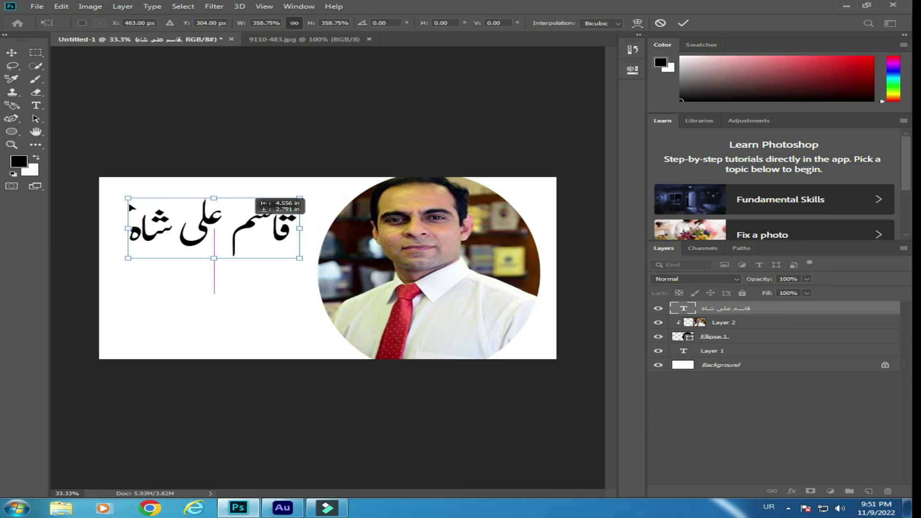
pyautogui.click(36, 106)
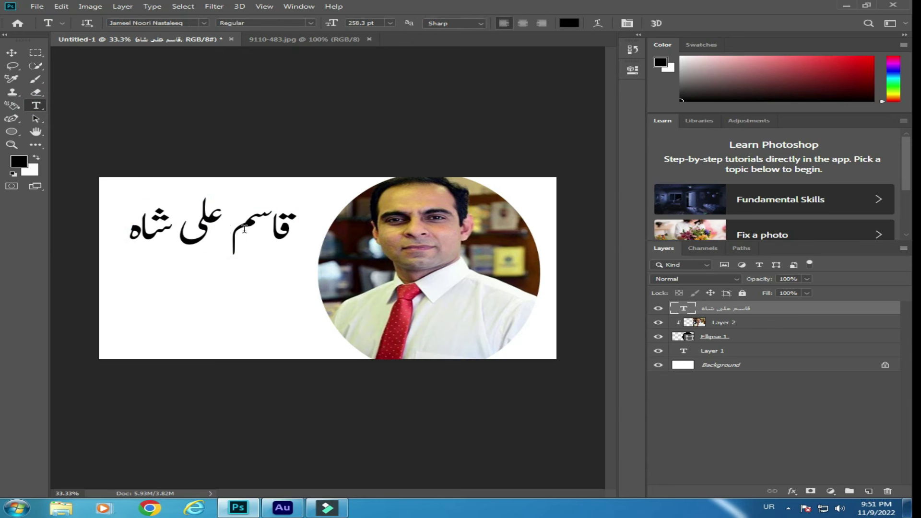
pyautogui.click(238, 216)
pyautogui.moveTo(127, 226); pyautogui.dragTo(275, 225)
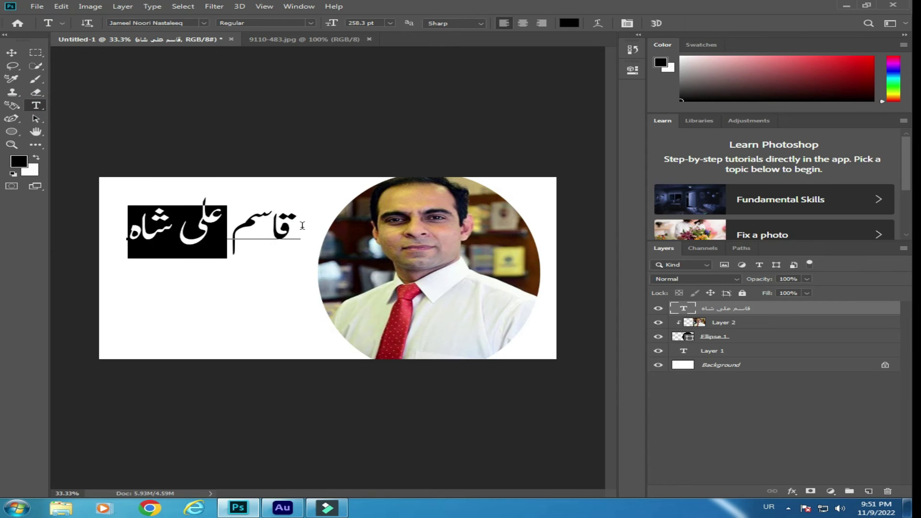
# - Colour the first word of the Urdu name red (ed0e0e)
pyautogui.click(274, 224)
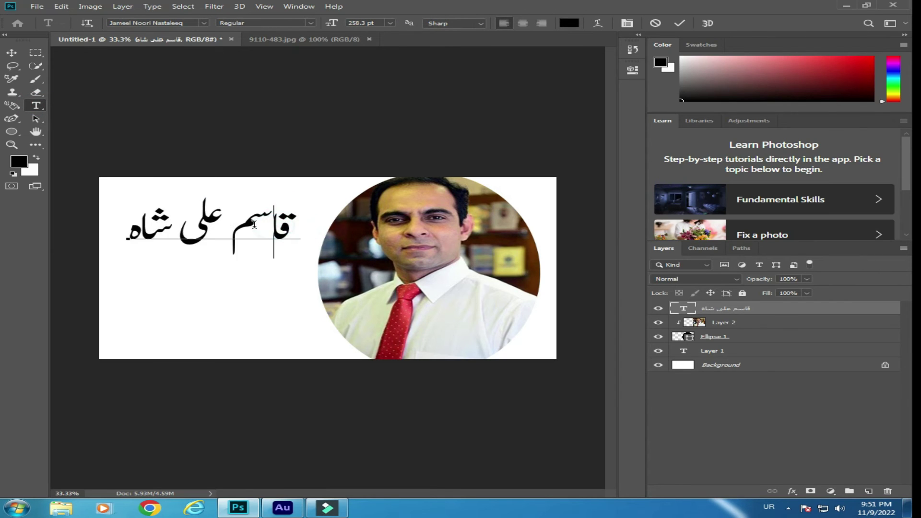
pyautogui.moveTo(253, 224)
pyautogui.mouseDown()
pyautogui.moveTo(274, 224)
pyautogui.moveTo(237, 222)
pyautogui.mouseUp()
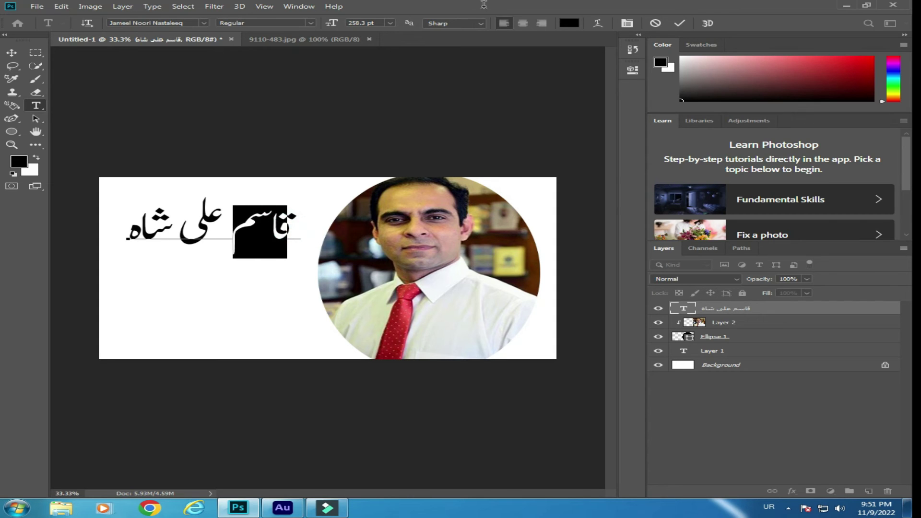
pyautogui.click(569, 23)
pyautogui.click(369, 327)
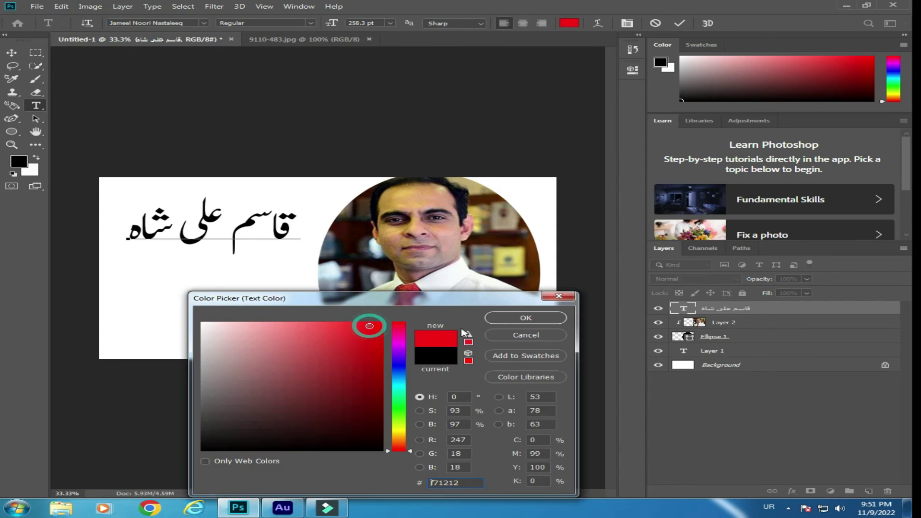
pyautogui.click(499, 317)
# - Colour the last word red too, leaving the middle word black, then reopen the text
pyautogui.click(173, 219)
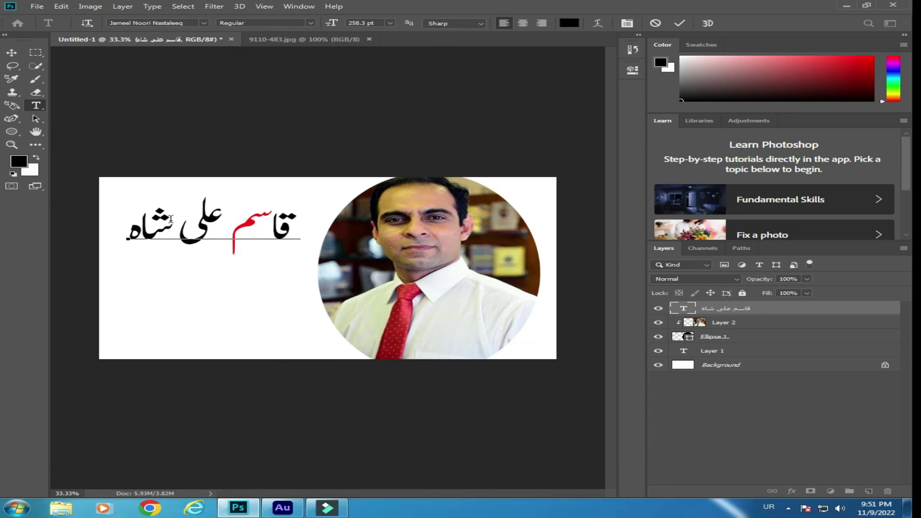
pyautogui.moveTo(192, 220); pyautogui.dragTo(127, 235)
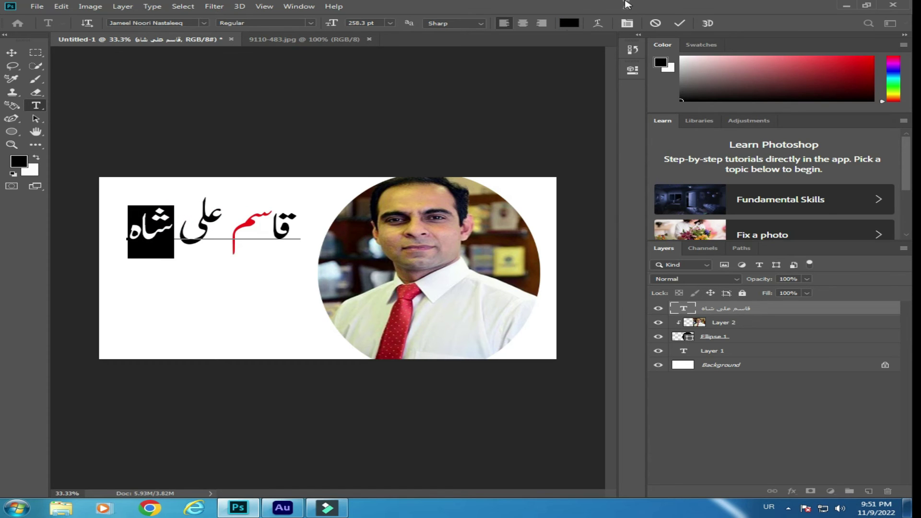
pyautogui.click(569, 23)
pyautogui.click(372, 332)
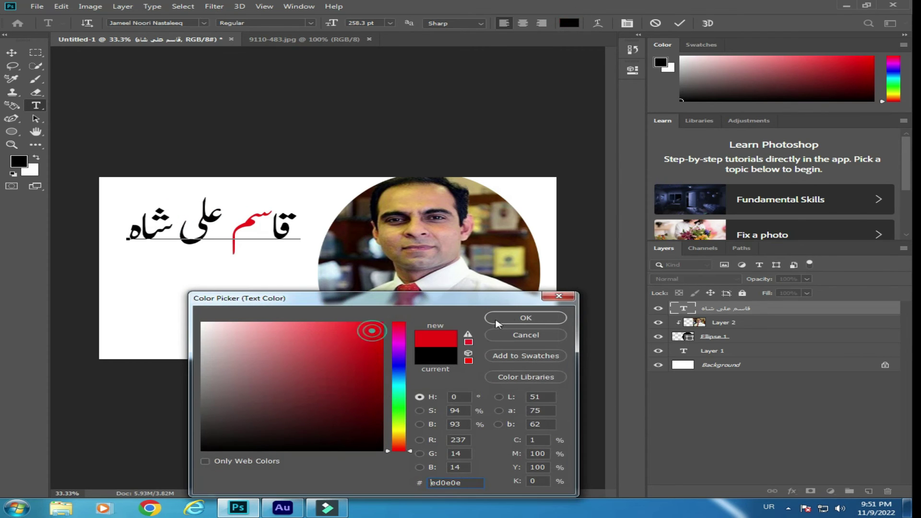
pyautogui.click(517, 317)
pyautogui.click(785, 365)
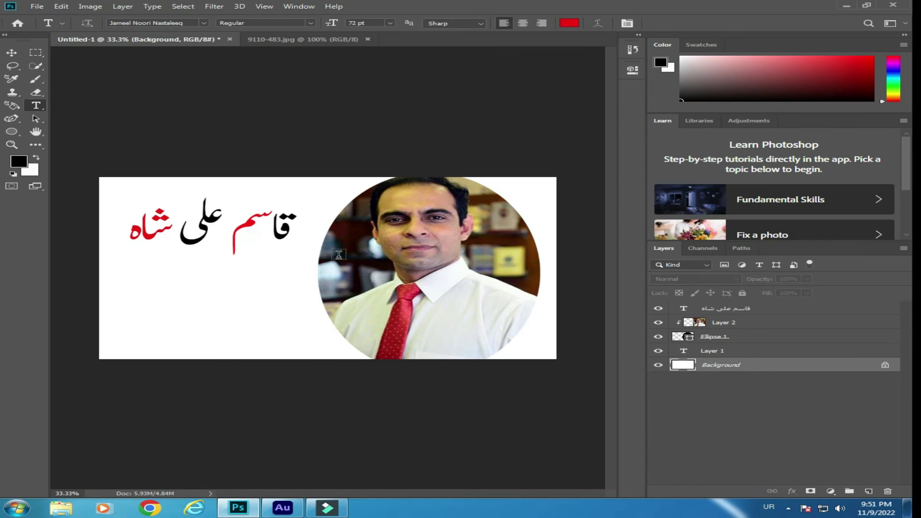
pyautogui.click(226, 222)
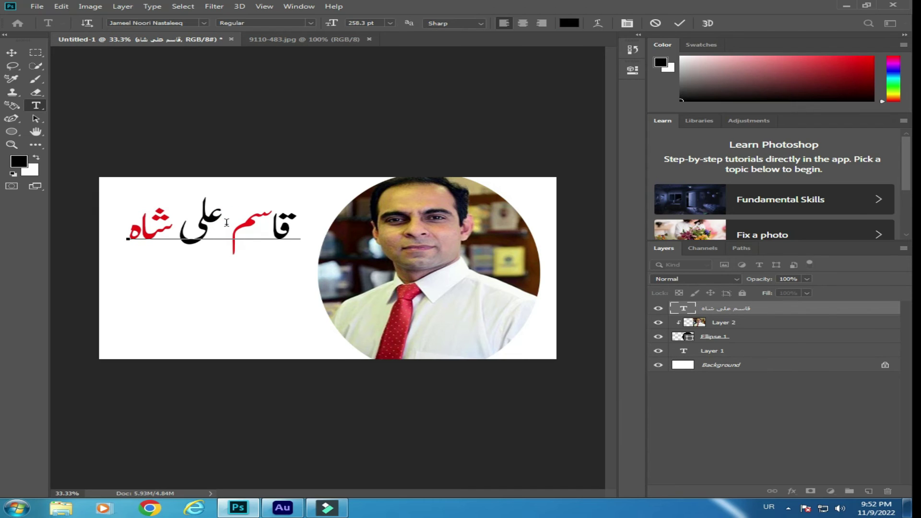
# - Select all text in the Urdu layer, type 'اب' and check the input language list
pyautogui.press('ctrl')
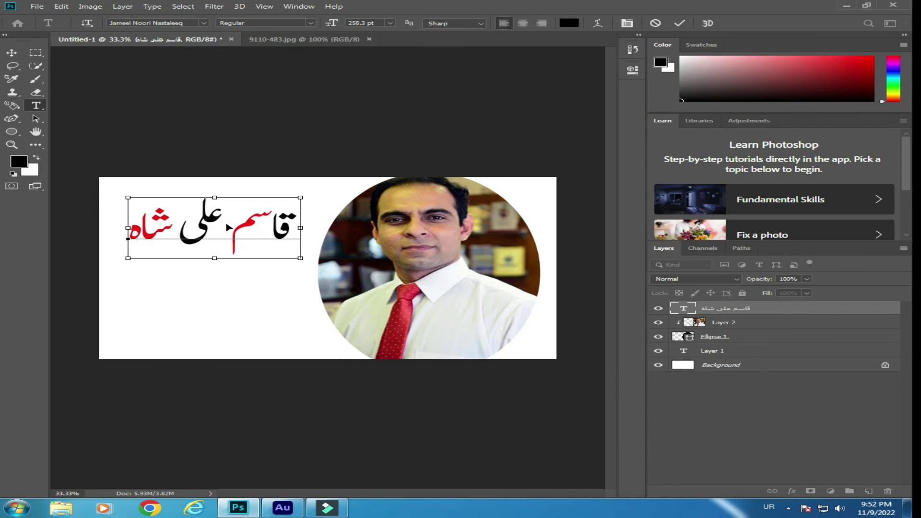
pyautogui.hotkey('ctrl', 'a')
pyautogui.write('ا')
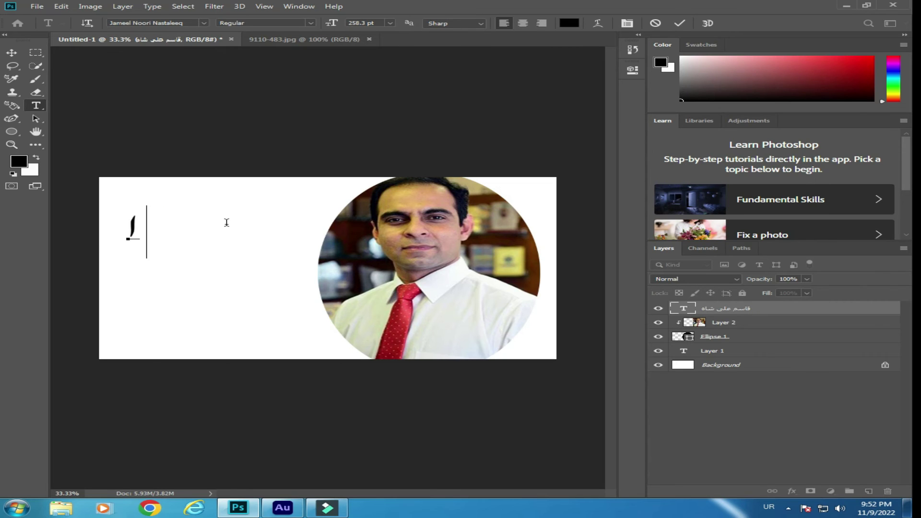
pyautogui.write('ب')
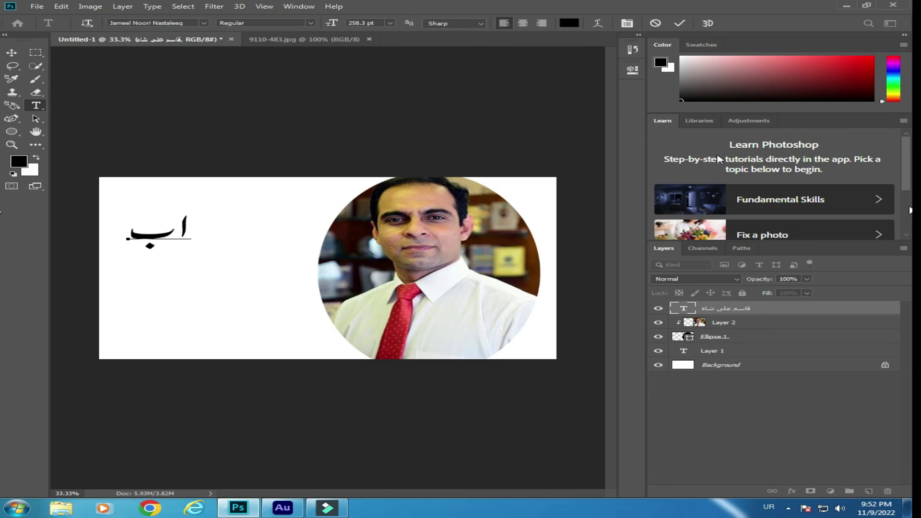
pyautogui.click(768, 508)
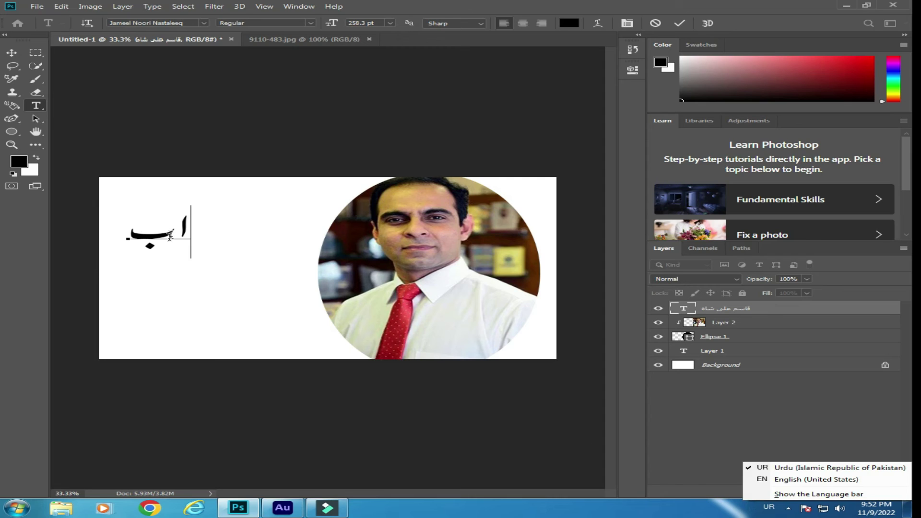
pyautogui.click(170, 234)
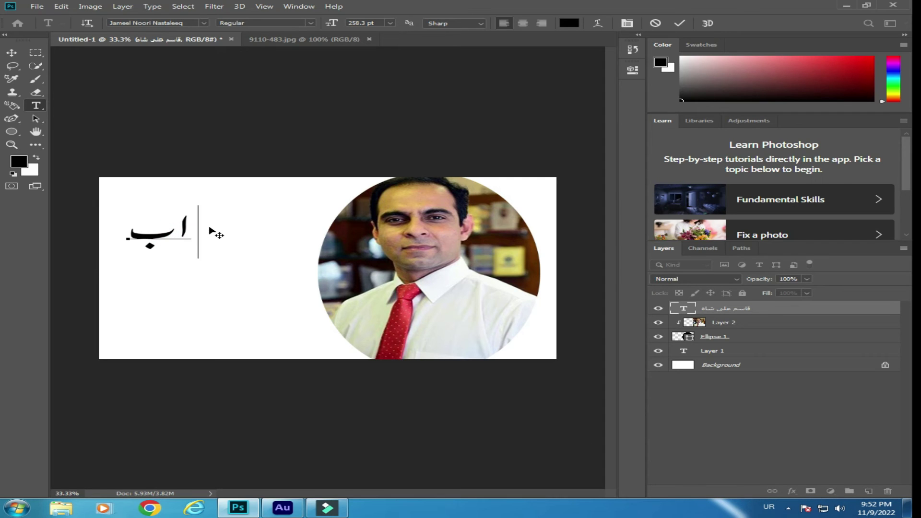
# - Add the letters 'جپ فط', 'ظ' and 'ظط' to the line, then deselect and open Chrome
pyautogui.write('ج')
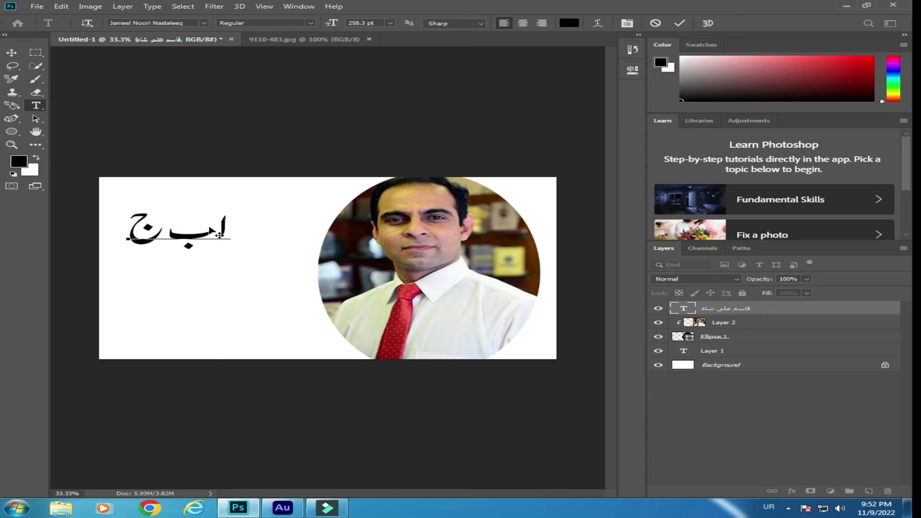
pyautogui.write('پ')
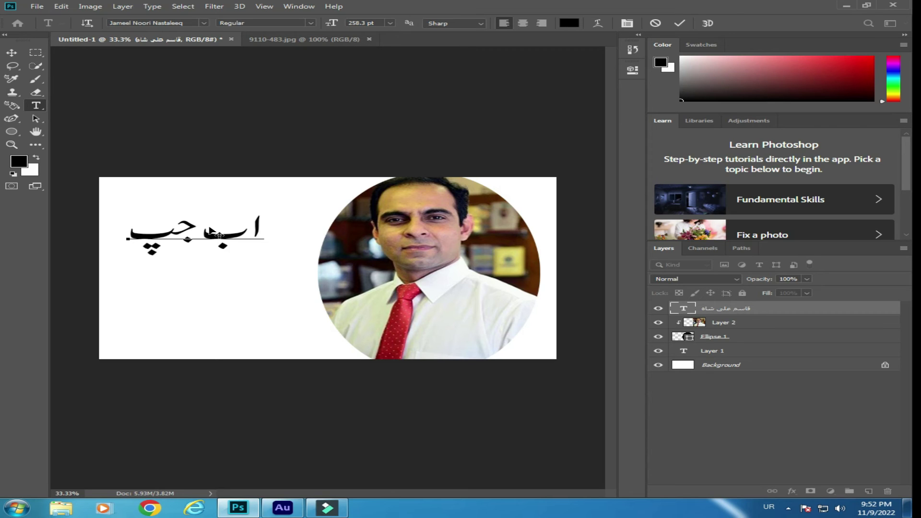
pyautogui.write(' ف')
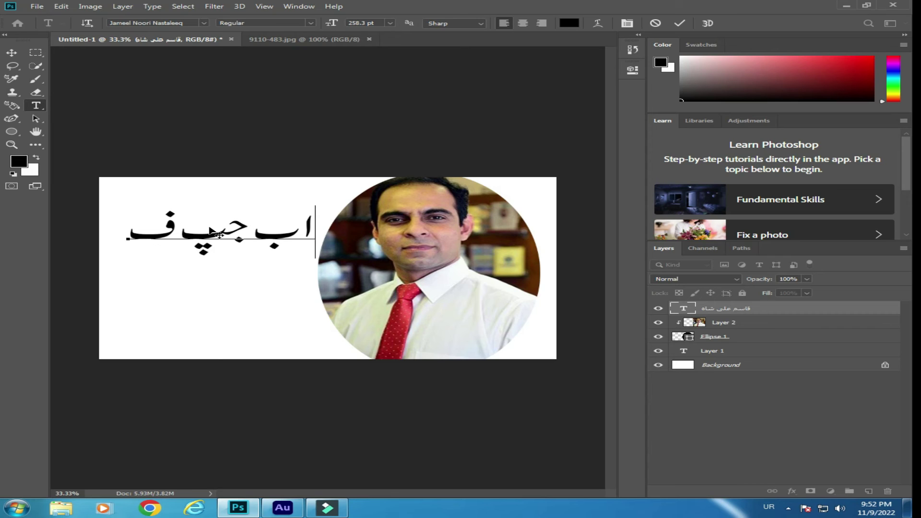
pyautogui.write('ط')
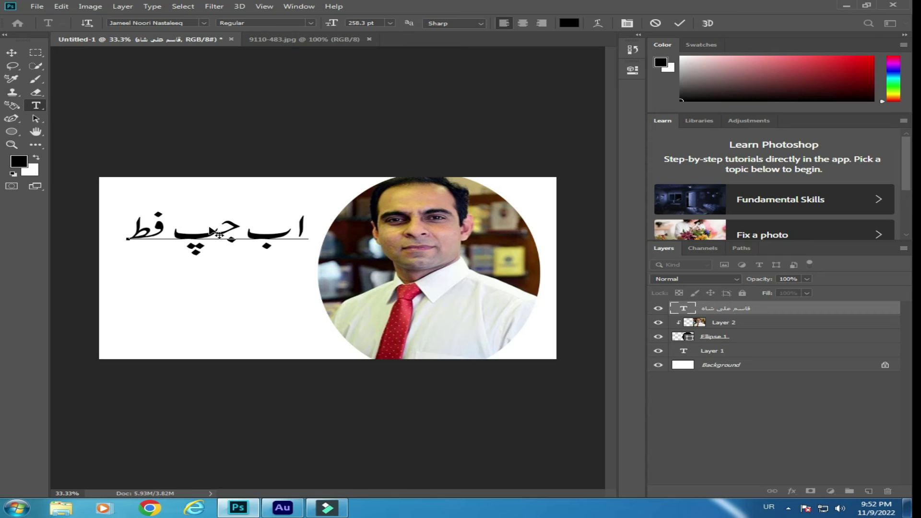
pyautogui.press('BackSpace')
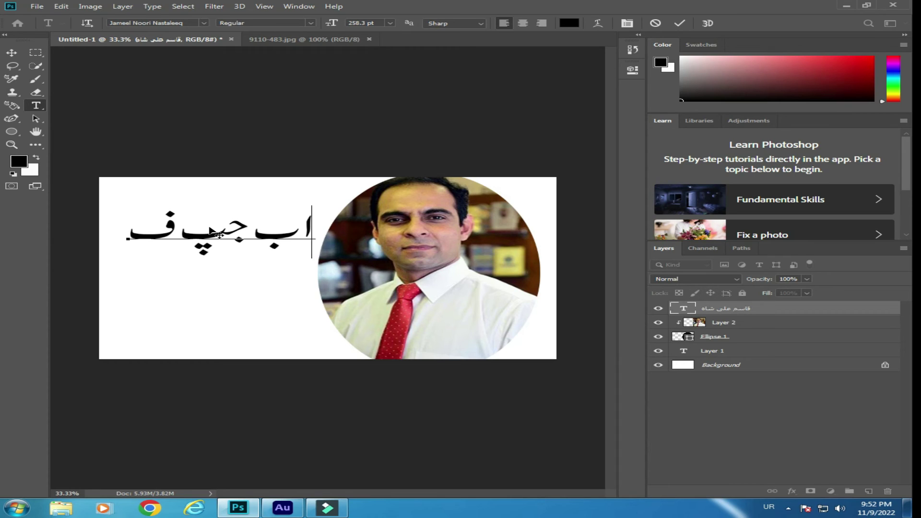
pyautogui.write('ظ')
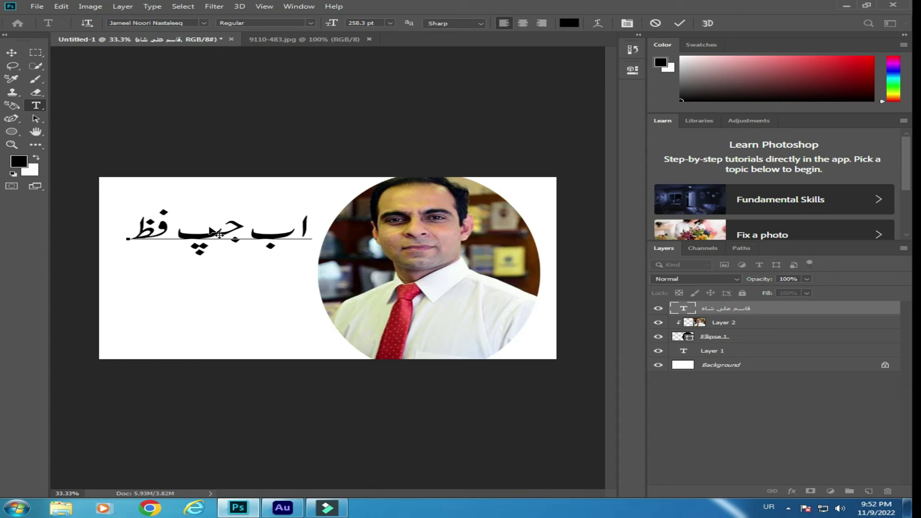
pyautogui.write('ظ')
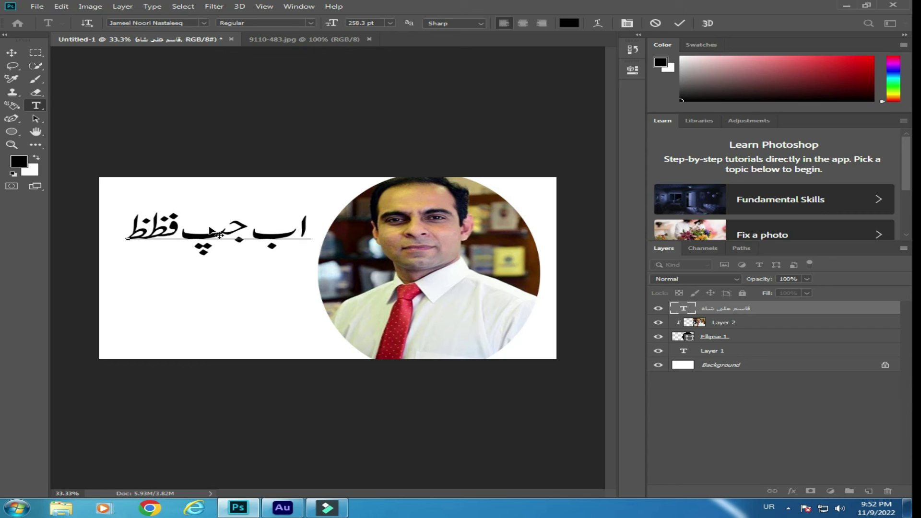
pyautogui.write('ط')
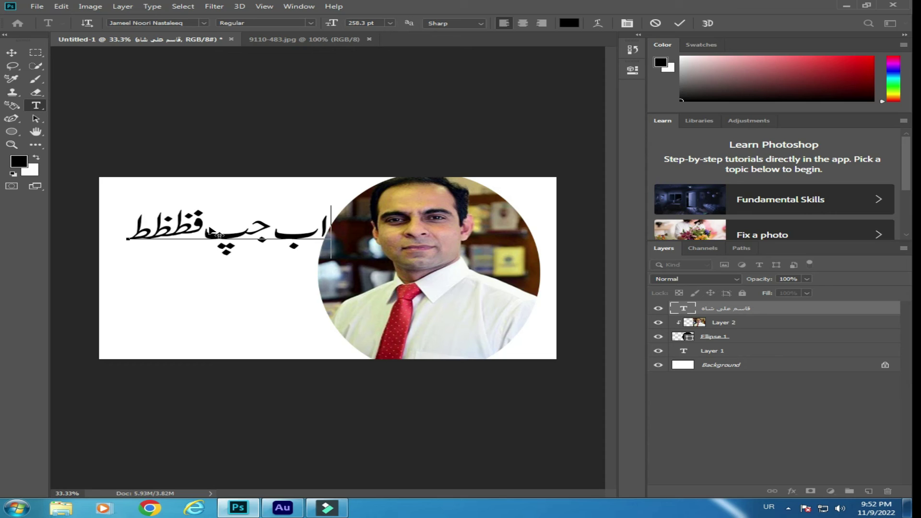
pyautogui.hotkey('ctrl', 'a')
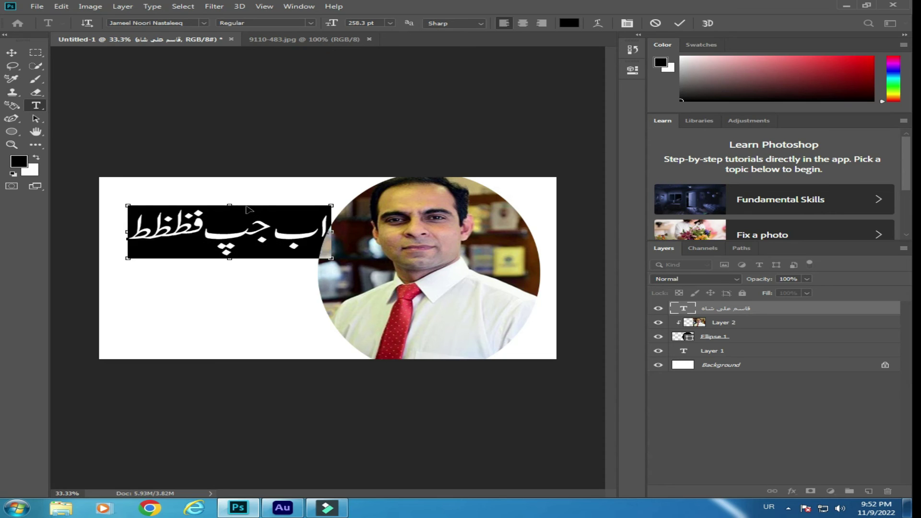
pyautogui.click(250, 230)
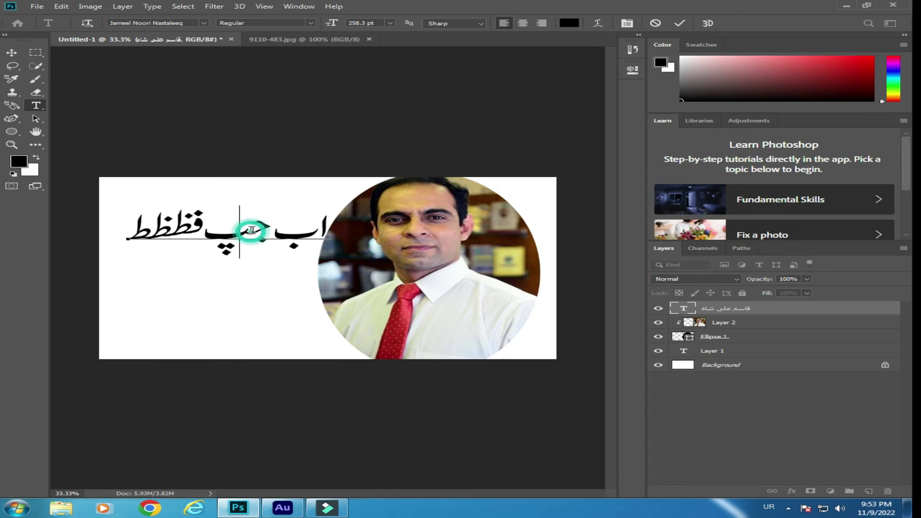
pyautogui.click(151, 507)
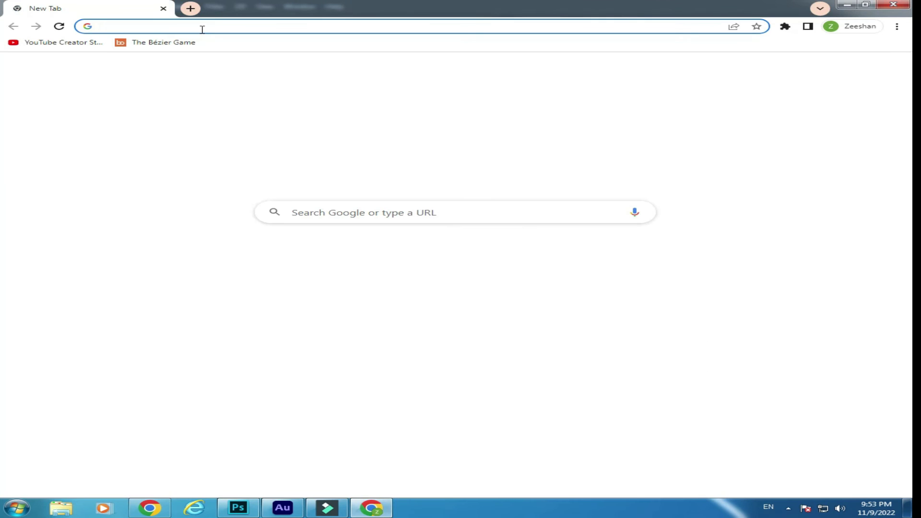
# - Search Google for 'pak urdu installer m bilal m', try the first result, and return
pyautogui.write('pak')
pyautogui.press('BackSpace')
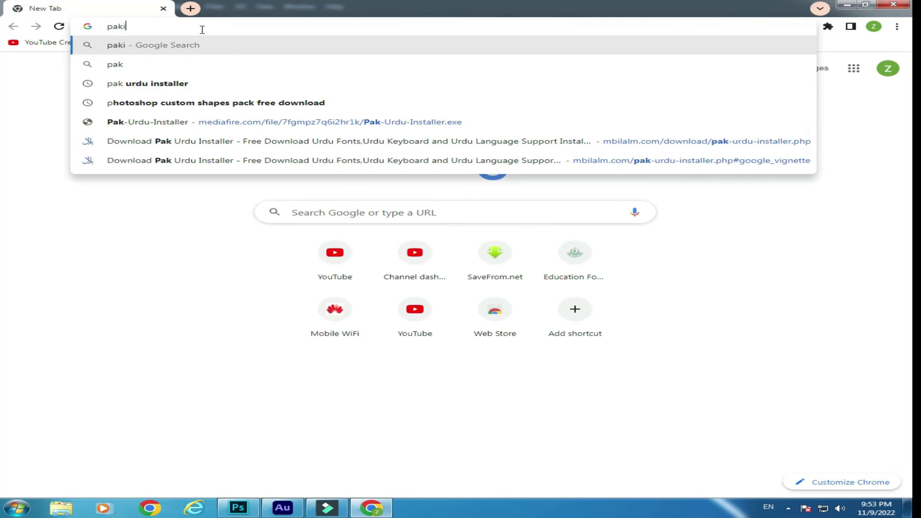
pyautogui.press('Down')
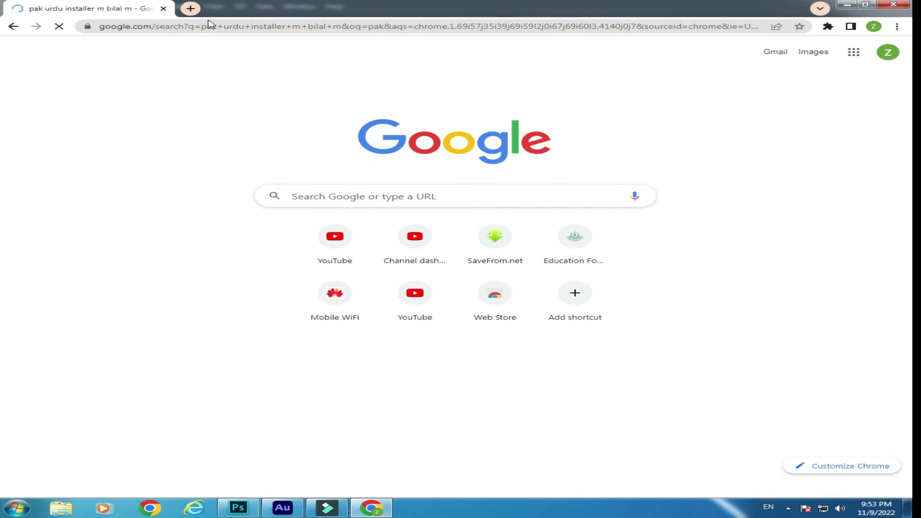
pyautogui.click(217, 148)
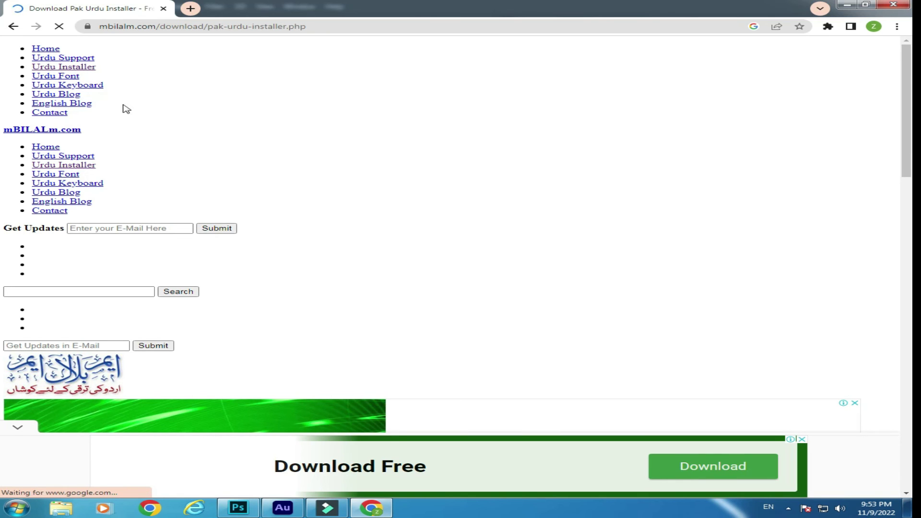
pyautogui.click(14, 27)
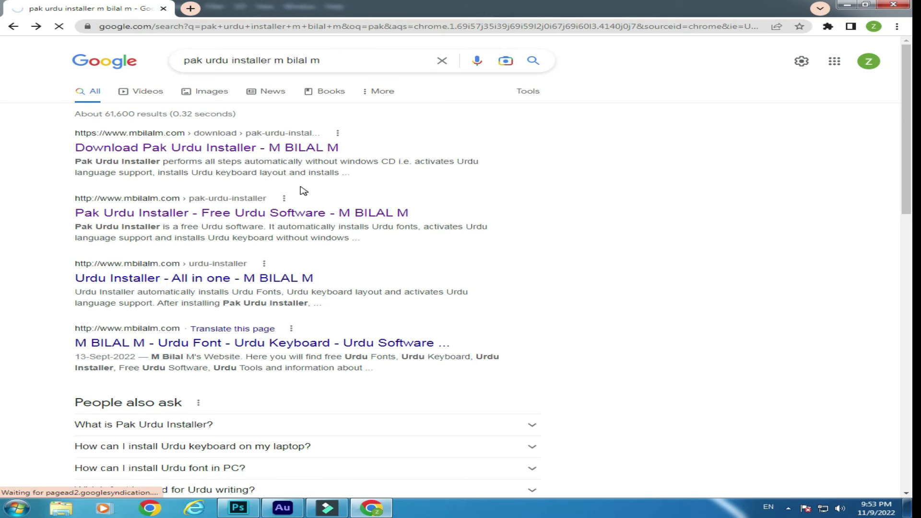
# - Open the second result, mbilalm.com's Pak Urdu Installer page, in a new tab and reload it
pyautogui.rightClick(306, 215)
pyautogui.click(345, 229)
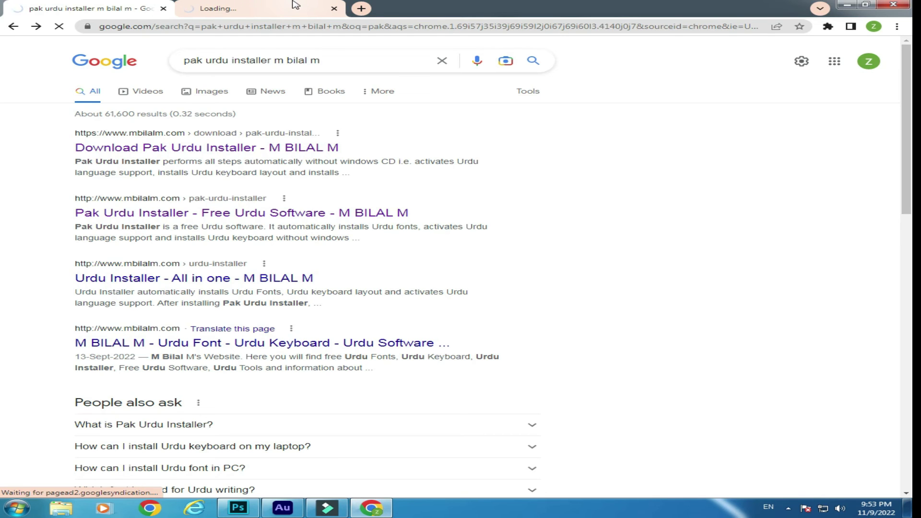
pyautogui.click(295, 5)
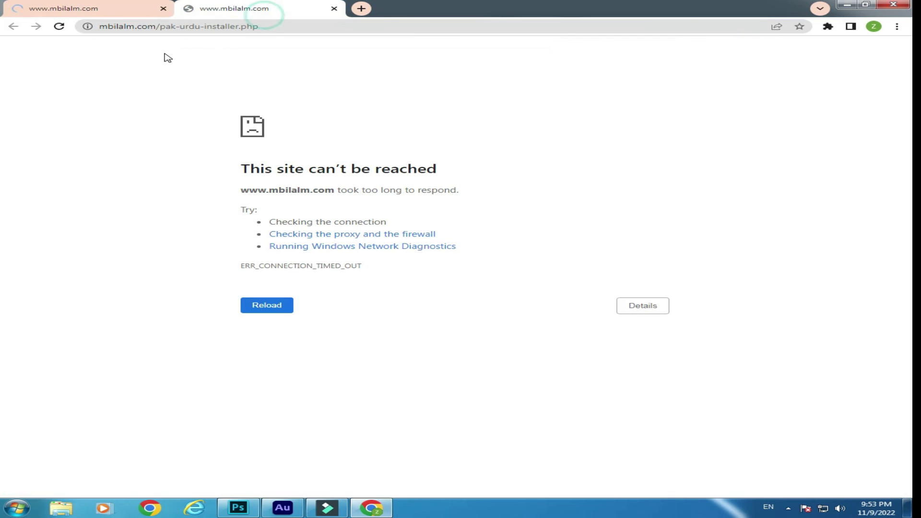
pyautogui.click(267, 306)
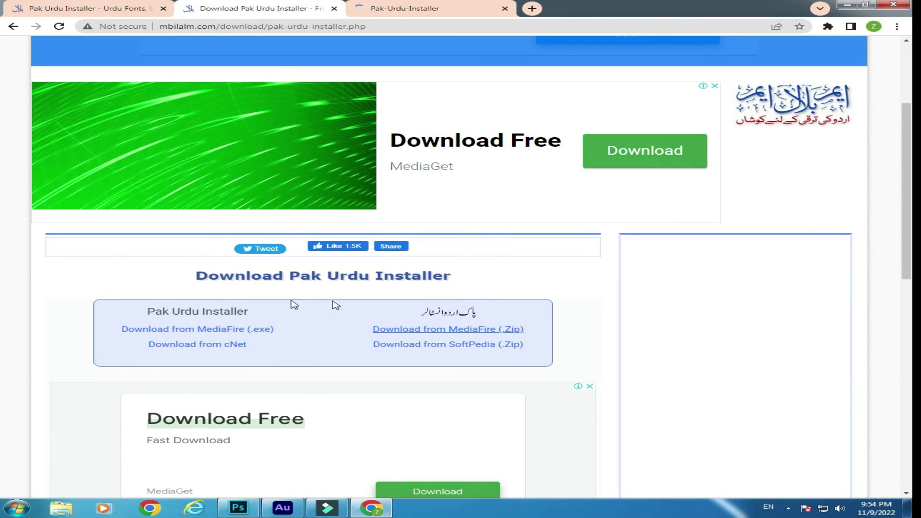
# - Scroll the download page and follow the sidebar's Urdu Keyboard link
pyautogui.moveTo(907, 166); pyautogui.dragTo(907, 297)
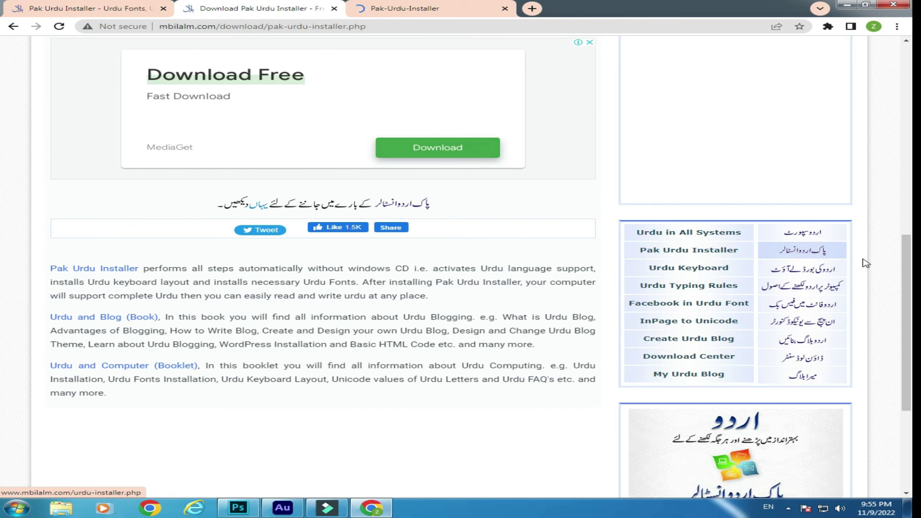
pyautogui.click(825, 273)
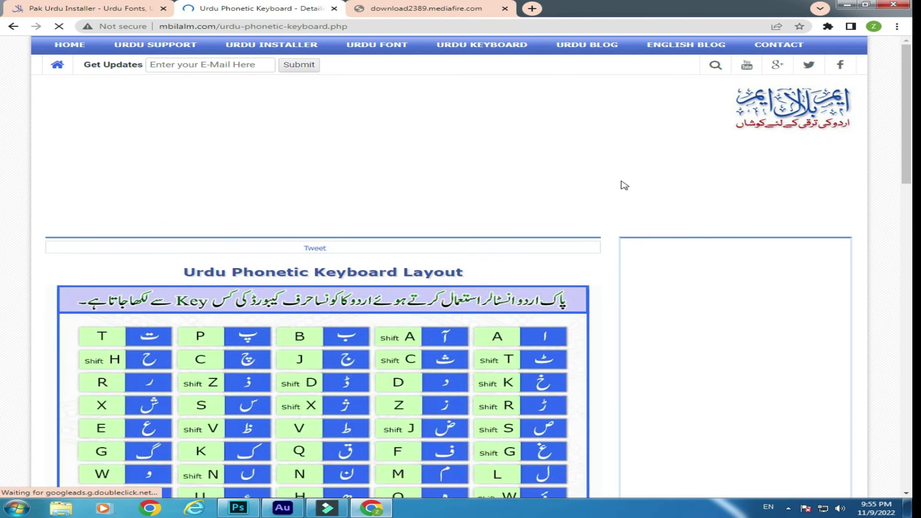
pyautogui.scroll(-2, 576, 173)
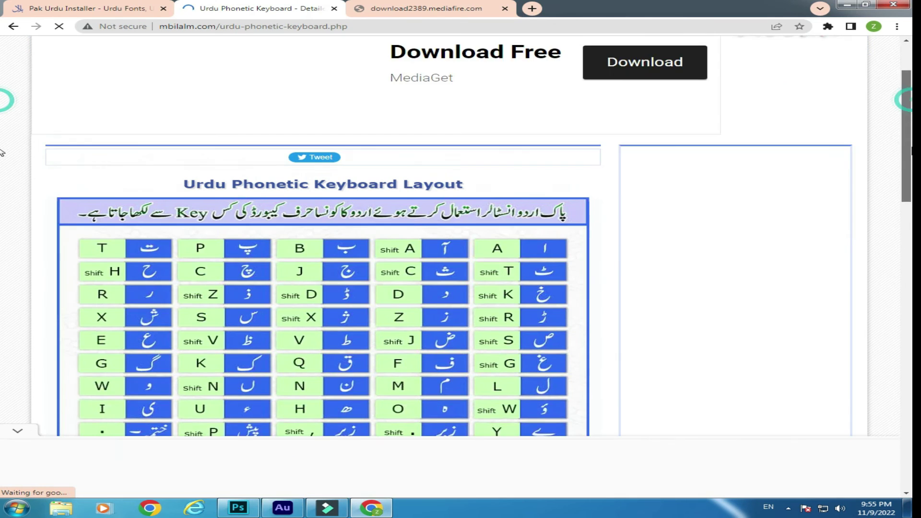
pyautogui.scroll(-2, 480, 165)
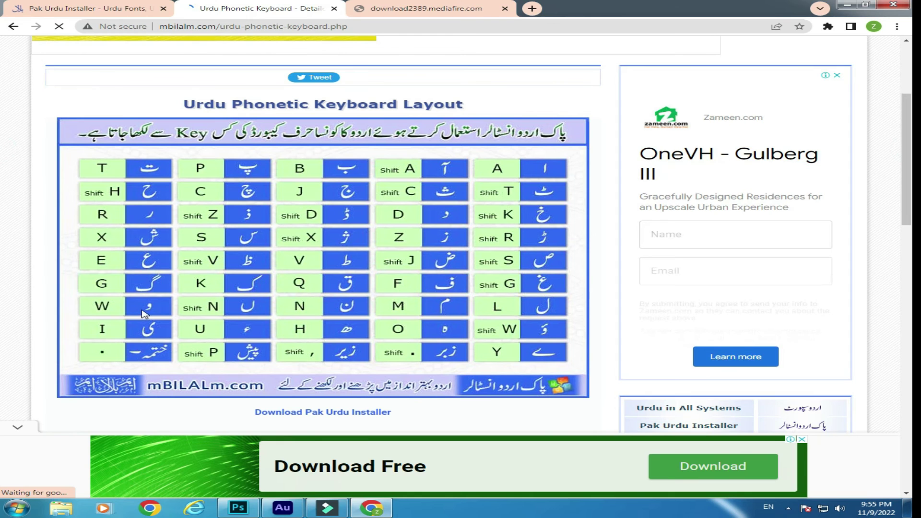
pyautogui.scroll(-4, 1, 143)
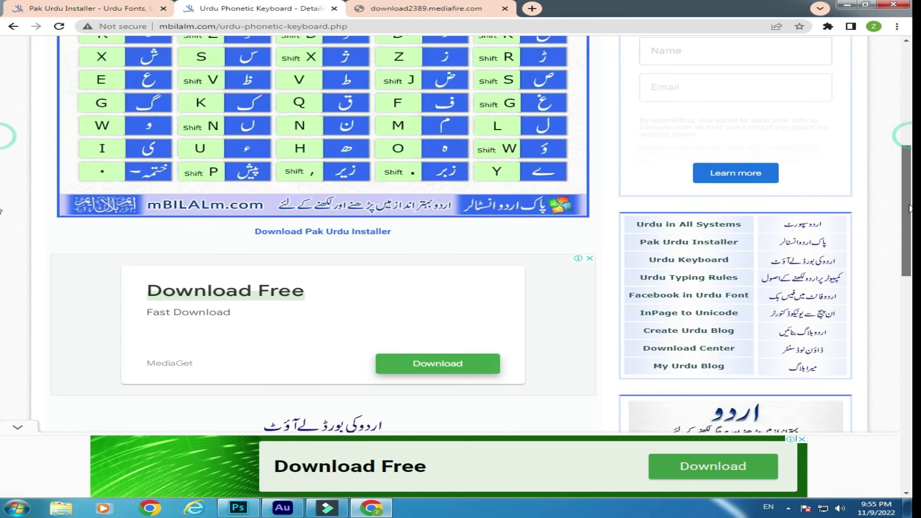
pyautogui.scroll(-4, 2, 262)
pyautogui.scroll(-4, 2, 263)
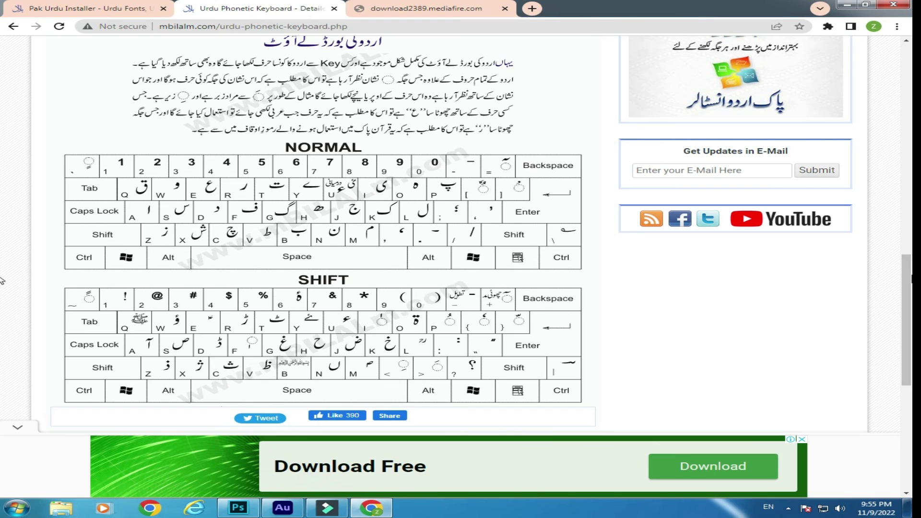
pyautogui.scroll(-1, 2, 285)
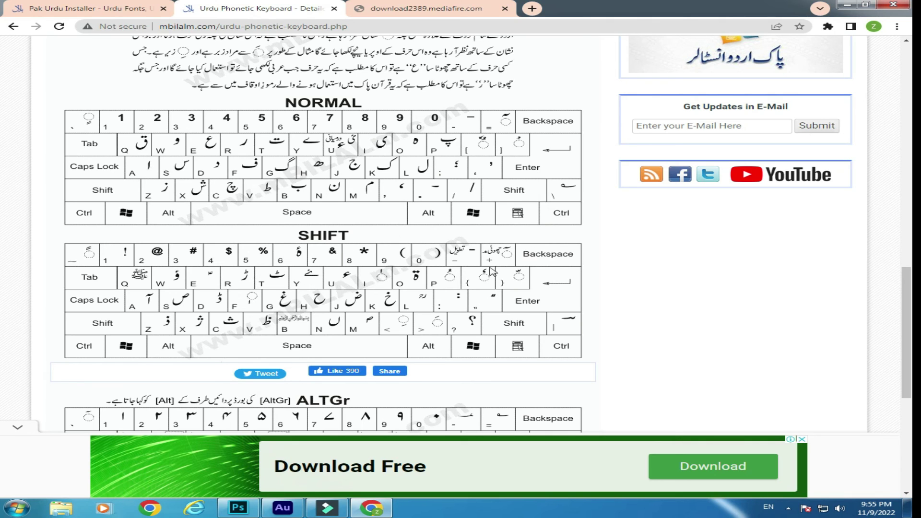
pyautogui.scroll(-2, 672, 342)
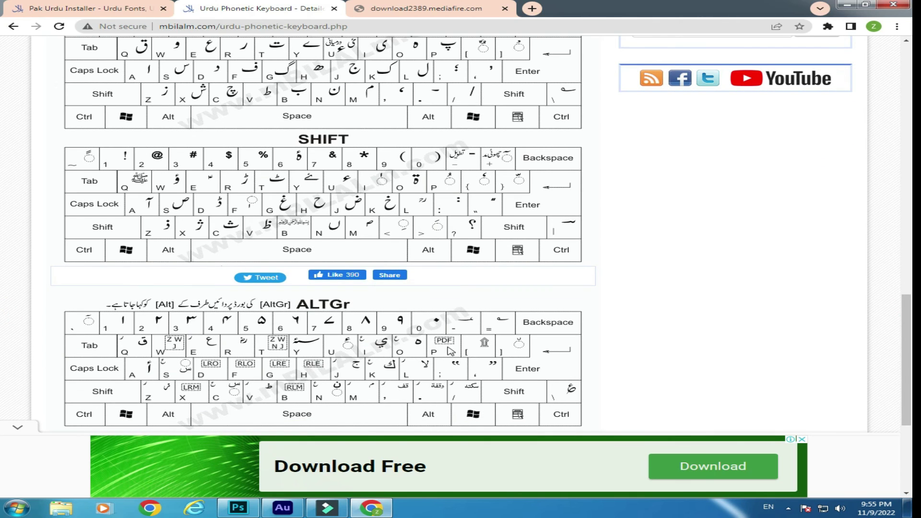
pyautogui.scroll(-3, 1, 357)
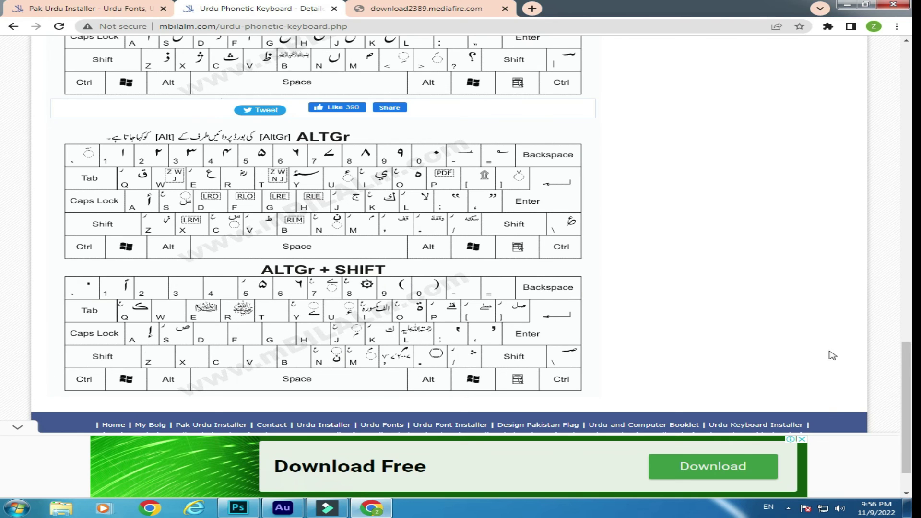
pyautogui.scroll(-1, 2, 384)
pyautogui.scroll(1, 2, 353)
pyautogui.scroll(4, 1, 352)
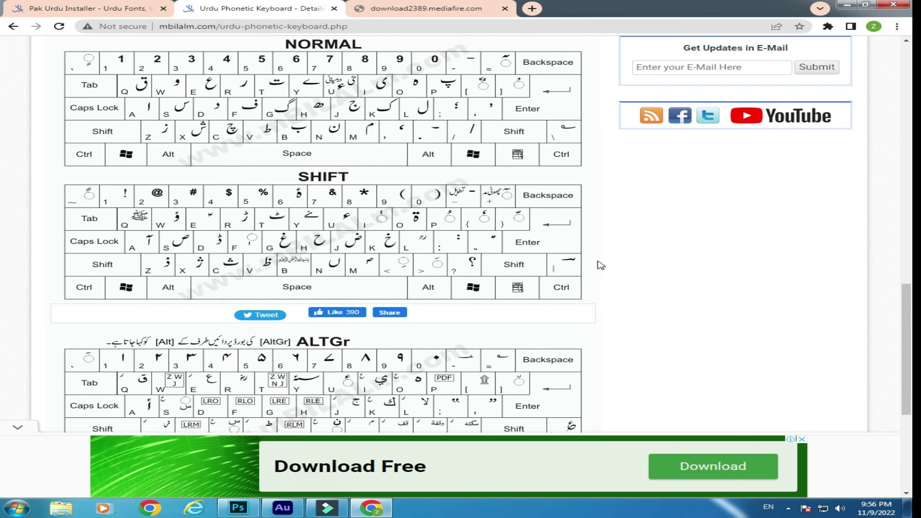
pyautogui.scroll(2, 322, 259)
pyautogui.rightClick(294, 221)
pyautogui.click(341, 239)
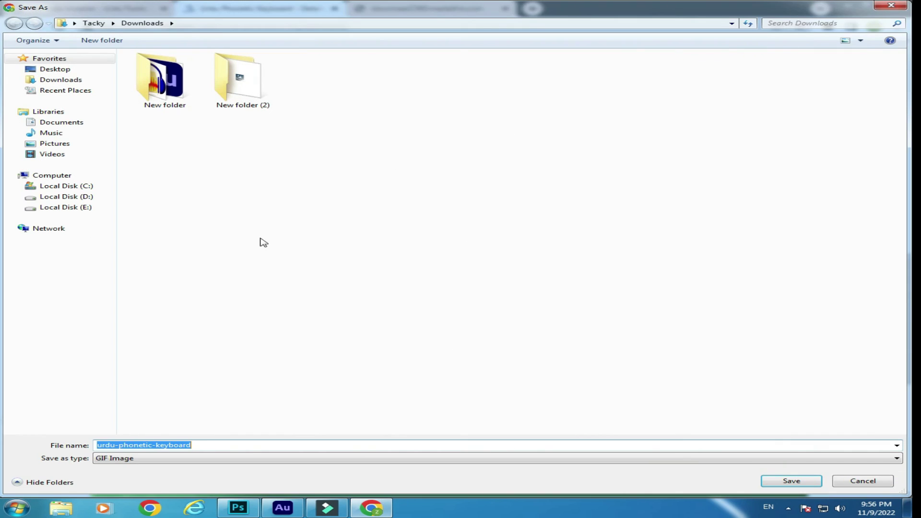
pyautogui.click(878, 483)
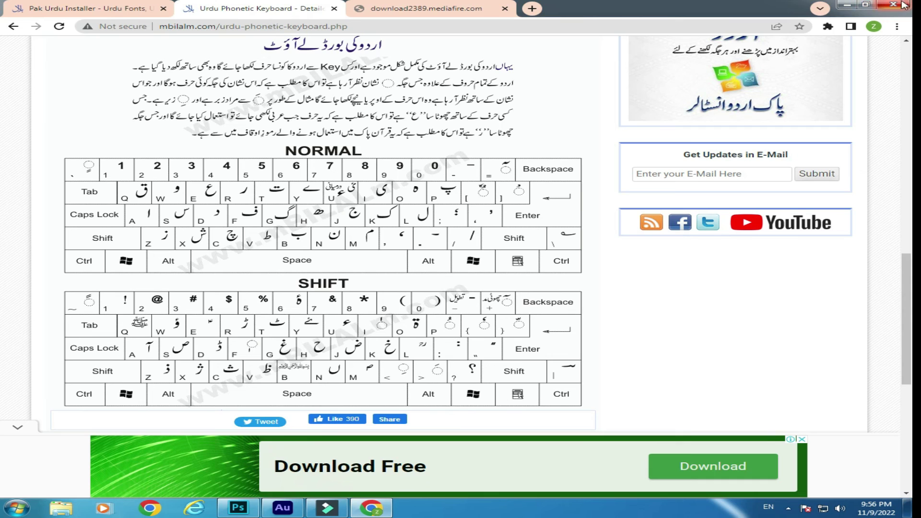
pyautogui.moveTo(908, 295); pyautogui.dragTo(908, 311)
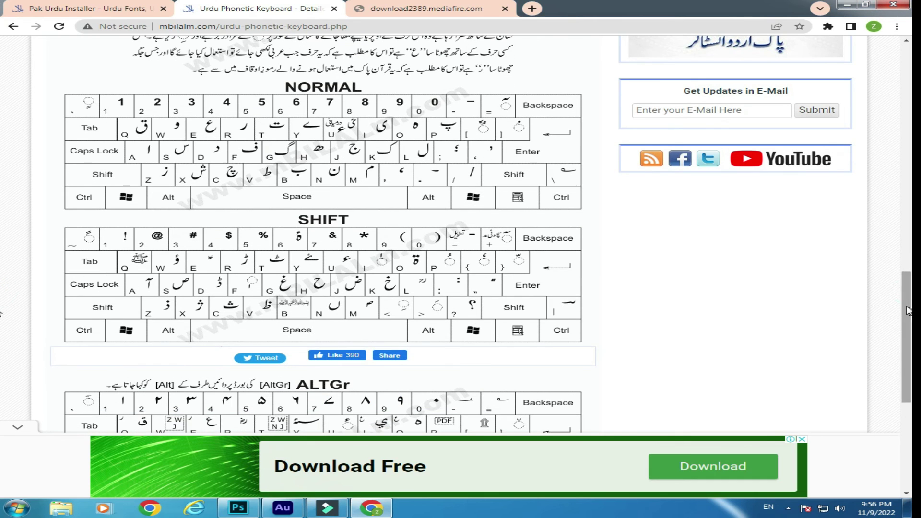